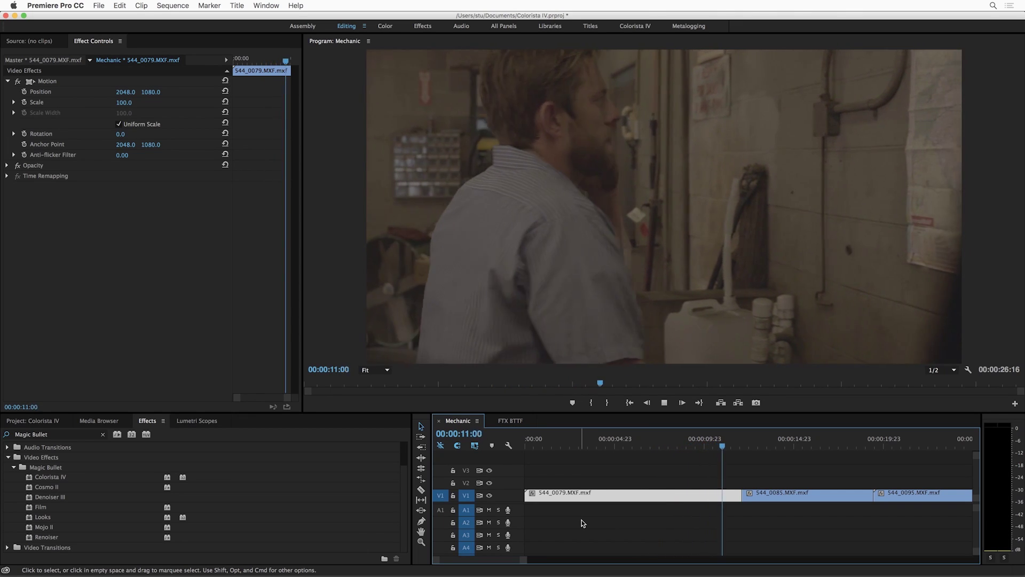
Apply the Colorista IV effect to the first clip at 00:00:02:21 and set its footage type to Log.
{"action": "left_click_drag", "start_coordinate": [735, 445], "coordinate": [578, 444]}
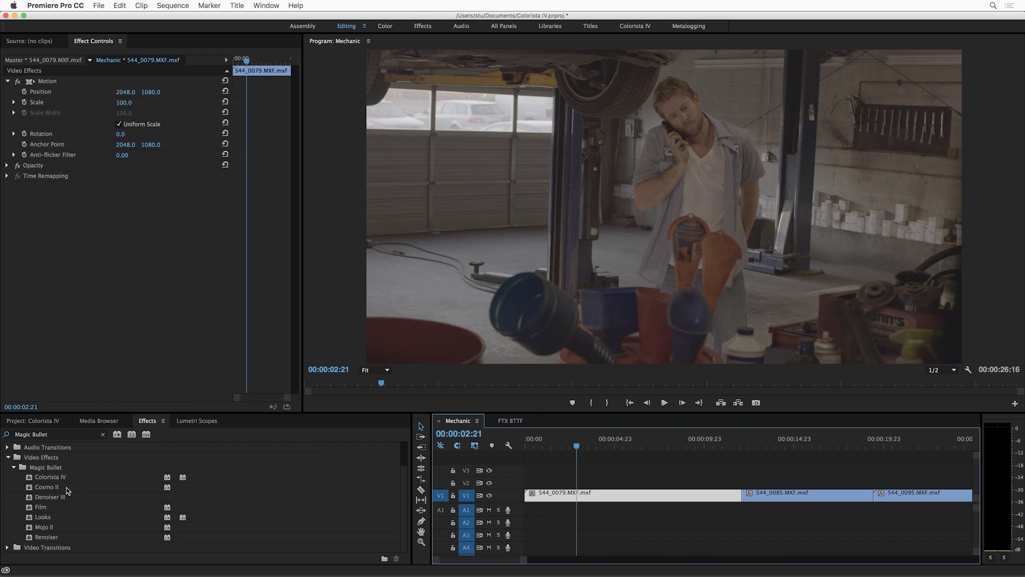
{"action": "left_click_drag", "start_coordinate": [55, 483], "coordinate": [566, 497]}
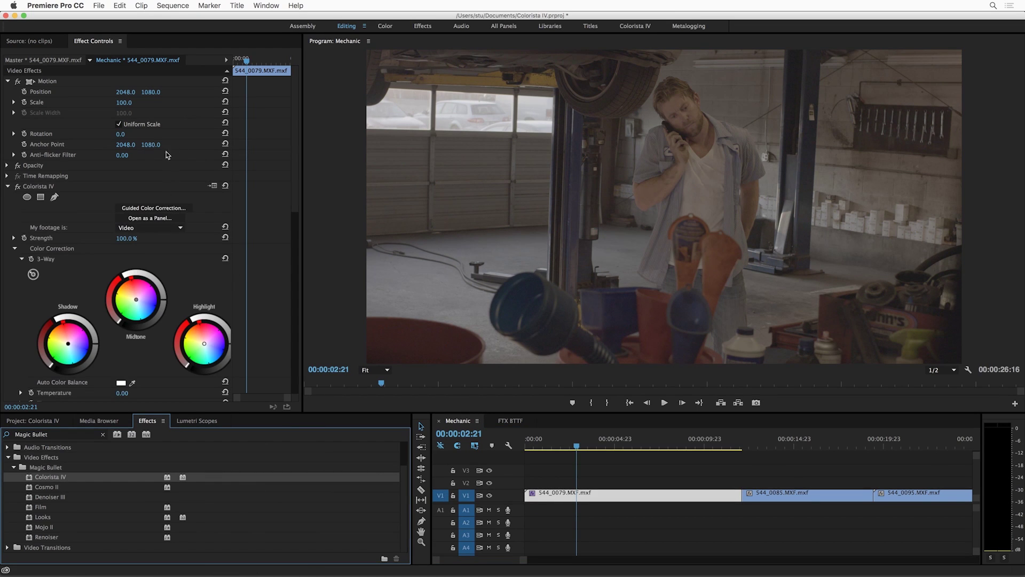
{"action": "left_click", "coordinate": [160, 227]}
{"action": "left_click", "coordinate": [157, 216]}
Look through the Colorista IV effect controls, from the 3-Way wheels down to the tone curve and LUT.
{"action": "scroll", "coordinate": [158, 212], "scroll_direction": "down", "scroll_amount": 1}
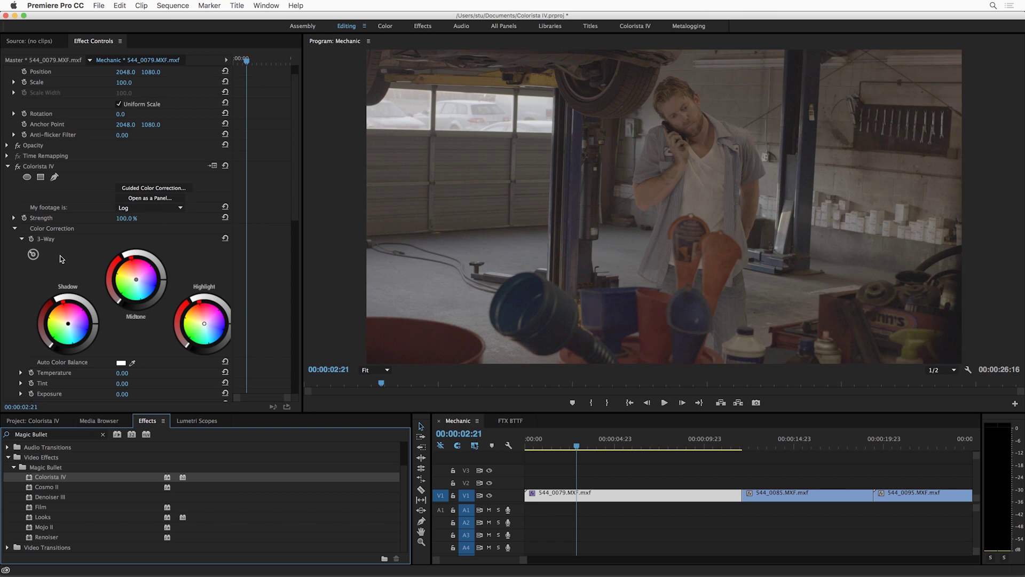
{"action": "scroll", "coordinate": [62, 257], "scroll_direction": "down", "scroll_amount": 5}
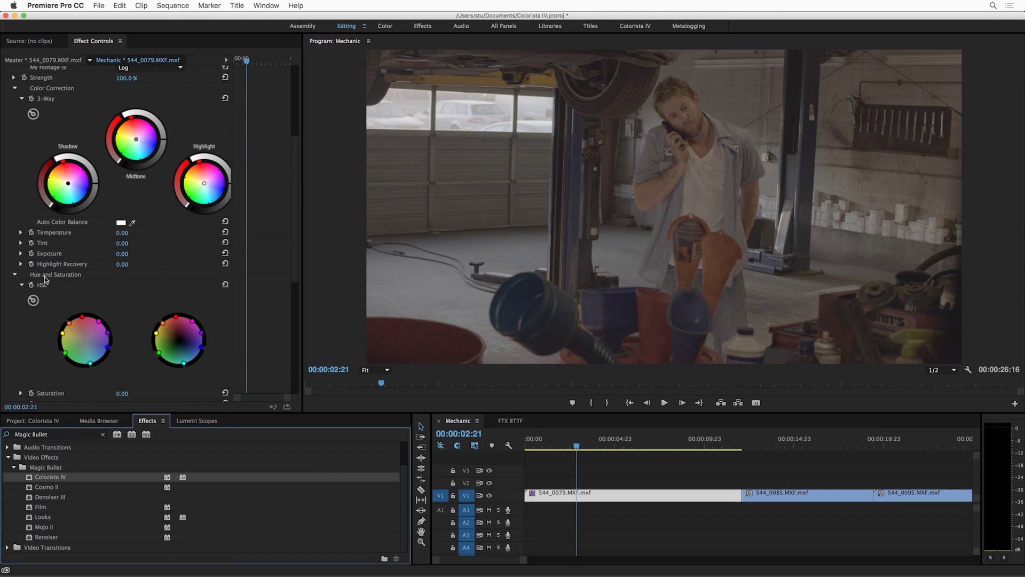
{"action": "scroll", "coordinate": [80, 331], "scroll_direction": "down", "scroll_amount": 7}
{"action": "scroll", "coordinate": [102, 307], "scroll_direction": "down", "scroll_amount": 2}
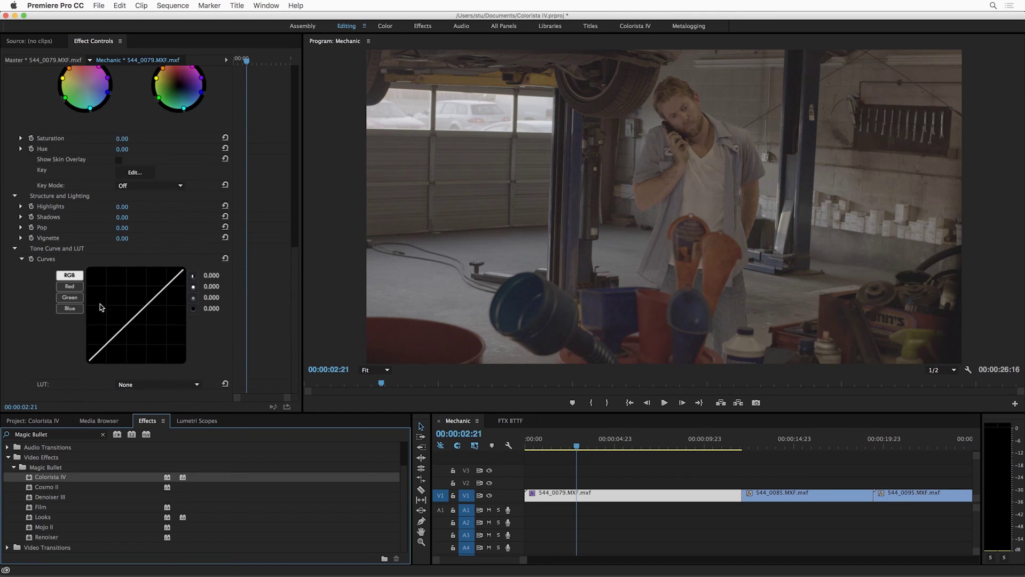
{"action": "scroll", "coordinate": [154, 287], "scroll_direction": "up", "scroll_amount": 4}
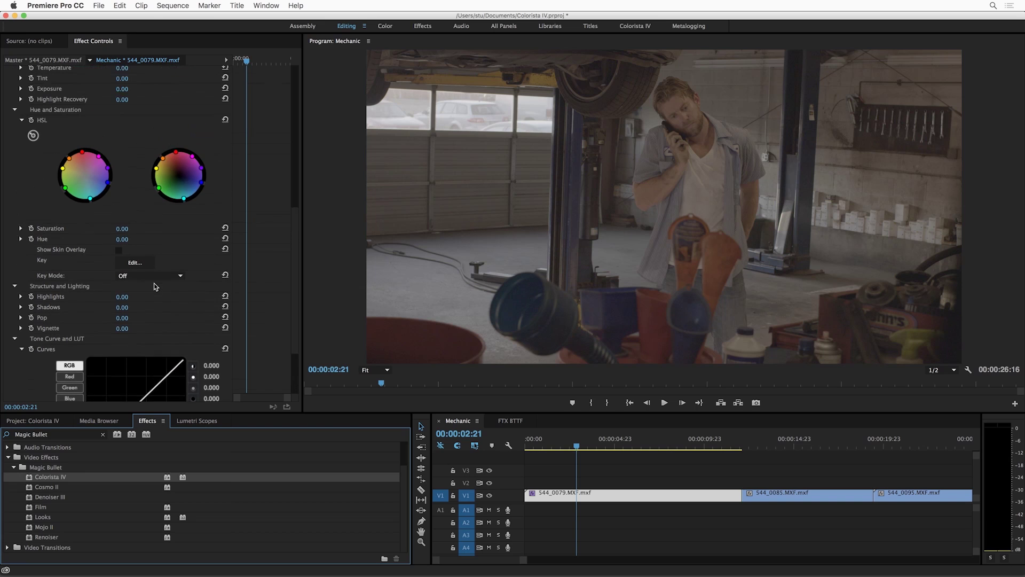
{"action": "scroll", "coordinate": [200, 243], "scroll_direction": "up", "scroll_amount": 12}
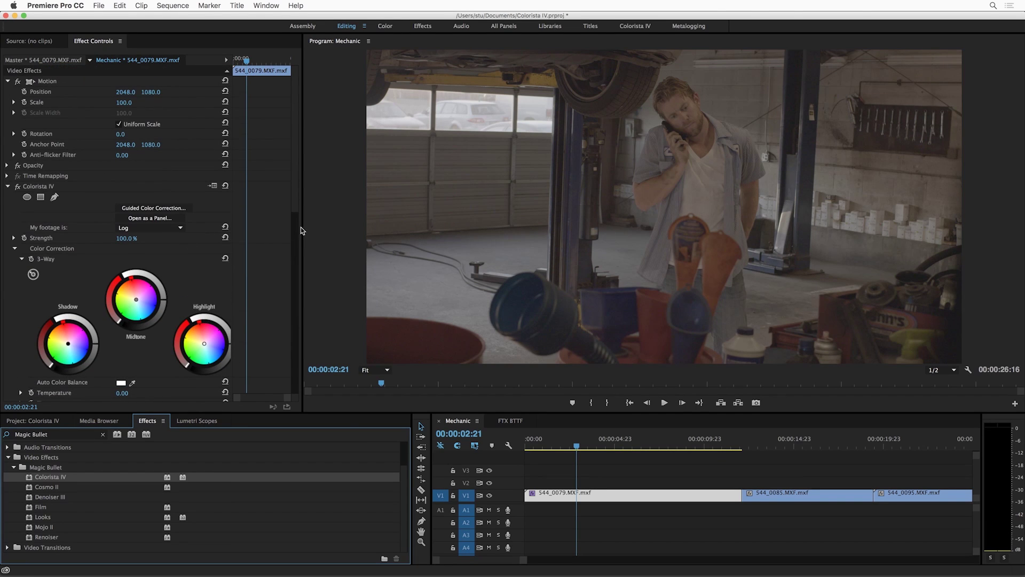
Open Colorista IV as a separate panel and look through its correction sections.
{"action": "mouse_move", "coordinate": [303, 228]}
{"action": "left_mouse_down"}
{"action": "mouse_move", "coordinate": [283, 229]}
{"action": "mouse_move", "coordinate": [321, 229]}
{"action": "left_mouse_up"}
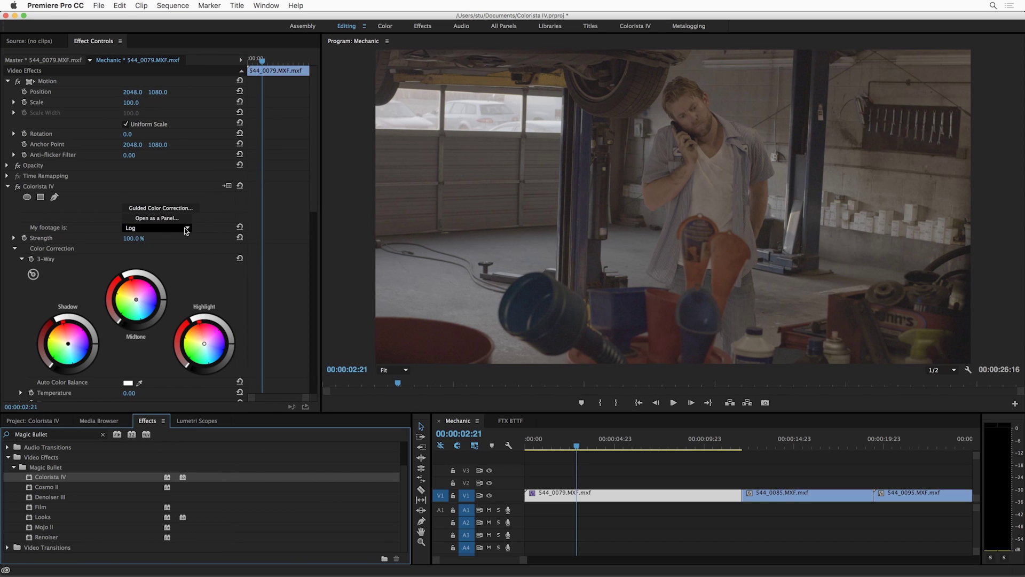
{"action": "left_click", "coordinate": [159, 219]}
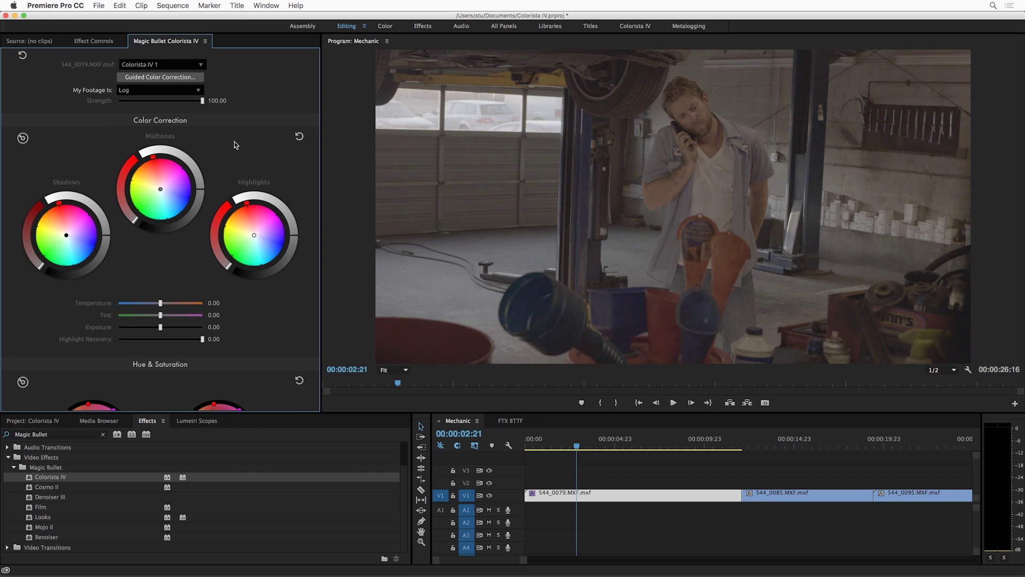
{"action": "scroll", "coordinate": [214, 193], "scroll_direction": "down", "scroll_amount": 5}
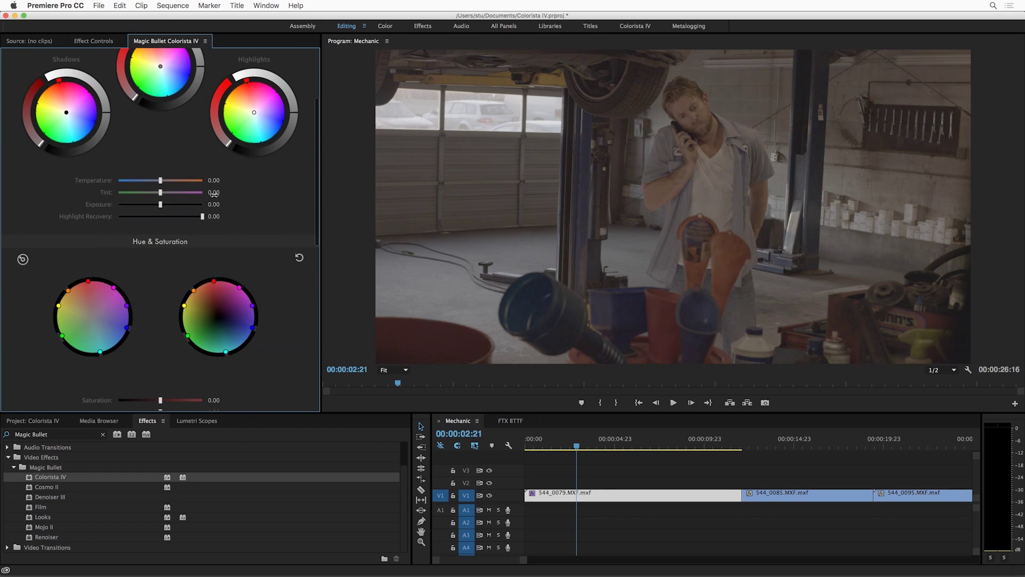
{"action": "scroll", "coordinate": [214, 194], "scroll_direction": "down", "scroll_amount": 8}
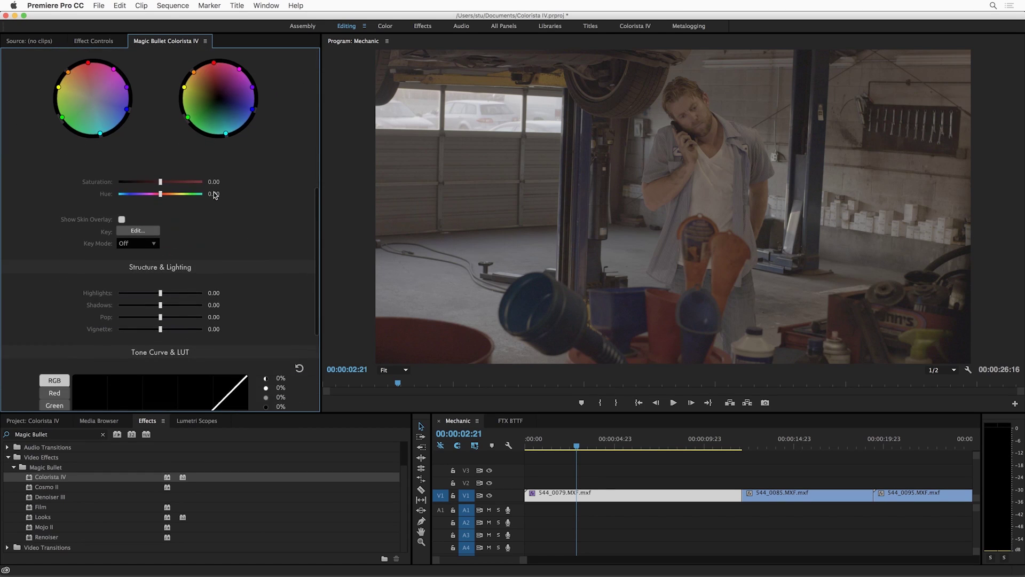
{"action": "scroll", "coordinate": [214, 194], "scroll_direction": "down", "scroll_amount": 7}
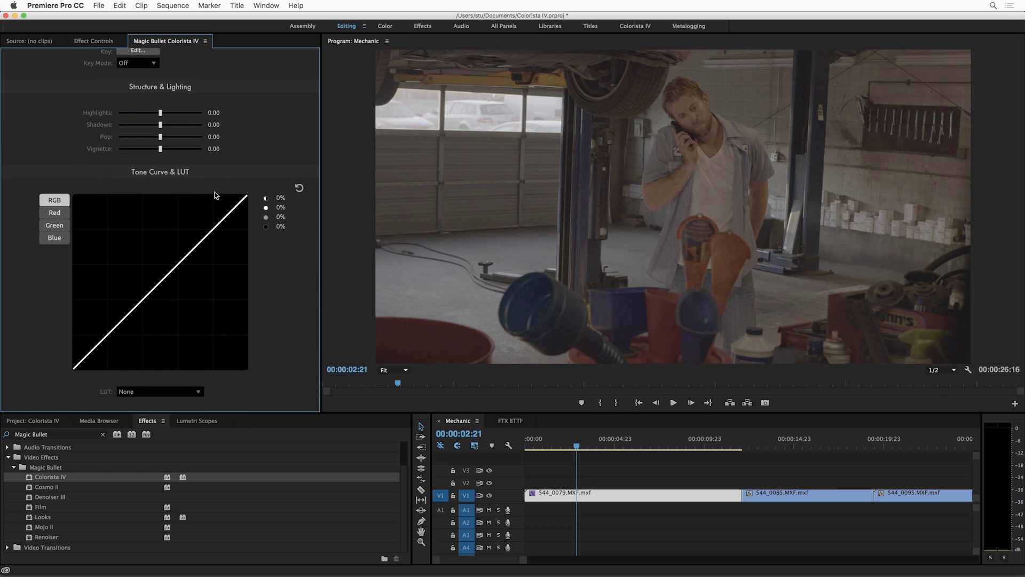
{"action": "scroll", "coordinate": [215, 195], "scroll_direction": "up", "scroll_amount": 18}
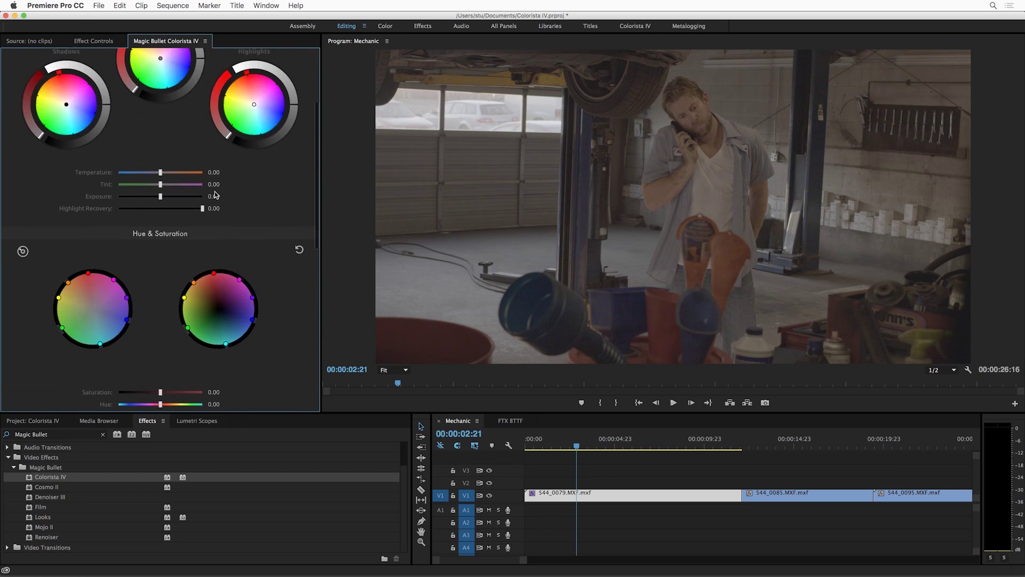
{"action": "scroll", "coordinate": [215, 195], "scroll_direction": "up", "scroll_amount": 3}
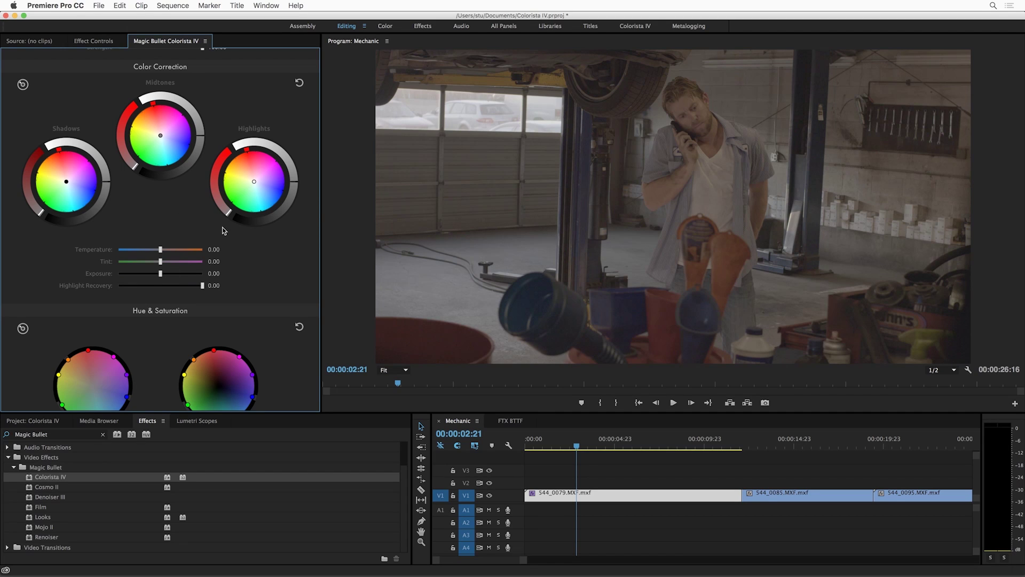
{"action": "scroll", "coordinate": [222, 230], "scroll_direction": "up", "scroll_amount": 3}
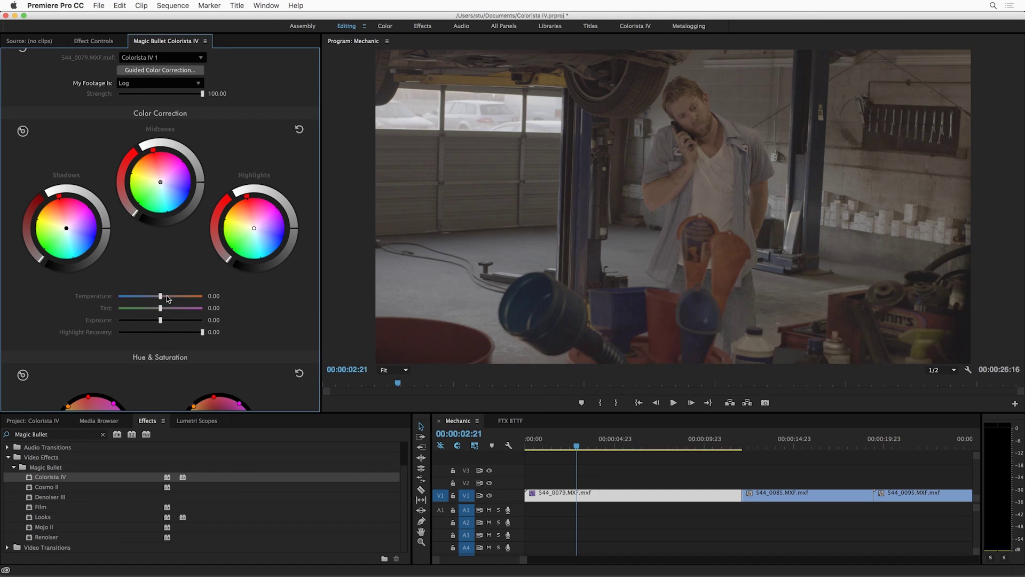
Try cooling the temperature and pushing the highlights toward blue, resetting the adjustments.
{"action": "left_click_drag", "start_coordinate": [161, 296], "coordinate": [140, 295]}
{"action": "double_click", "coordinate": [139, 297]}
{"action": "left_click_drag", "start_coordinate": [256, 229], "coordinate": [266, 237]}
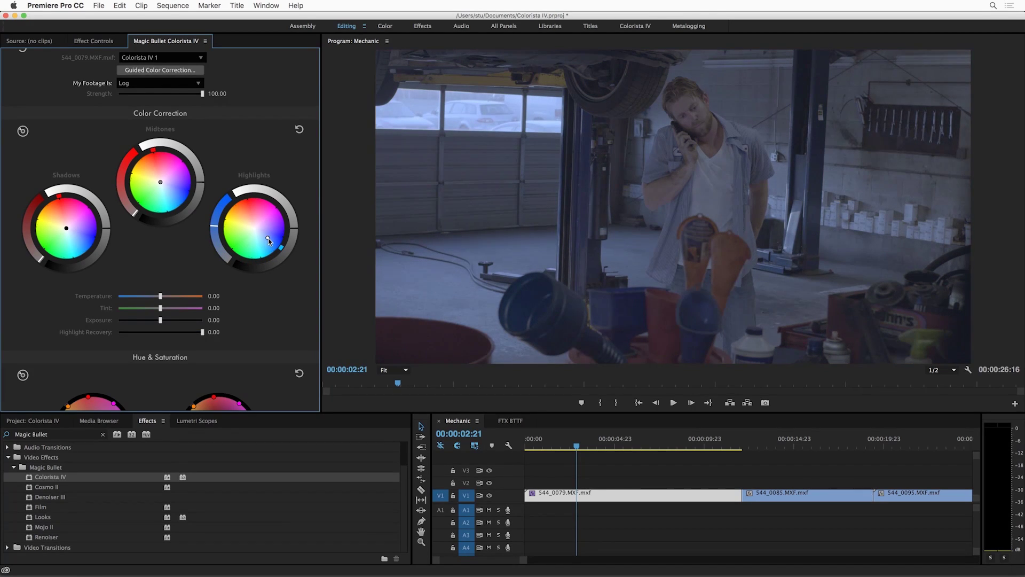
Widen the Colorista IV panel until its sections rearrange into two columns, and review the new layout.
{"action": "scroll", "coordinate": [209, 223], "scroll_direction": "down", "scroll_amount": 10}
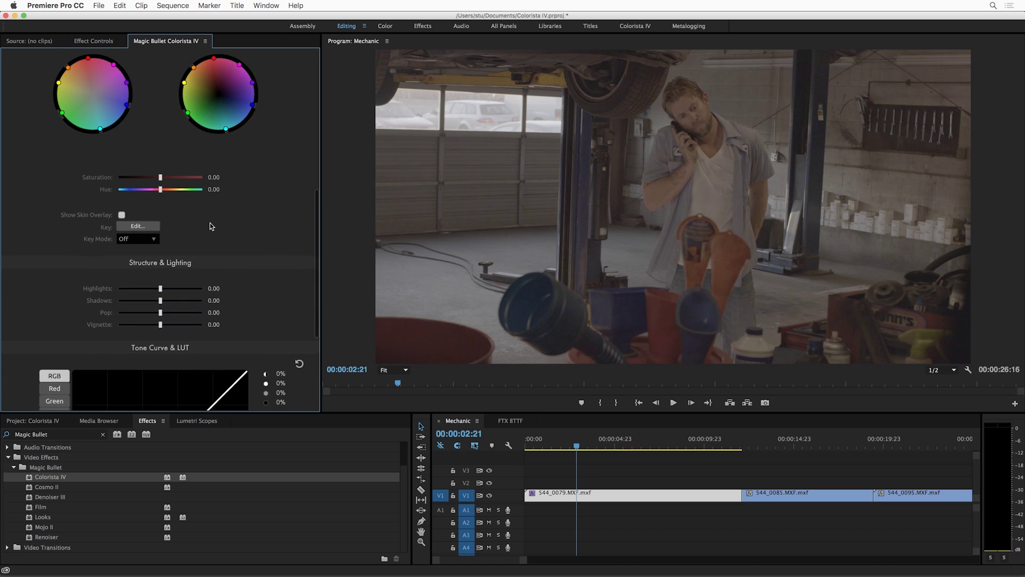
{"action": "scroll", "coordinate": [210, 220], "scroll_direction": "up", "scroll_amount": 10}
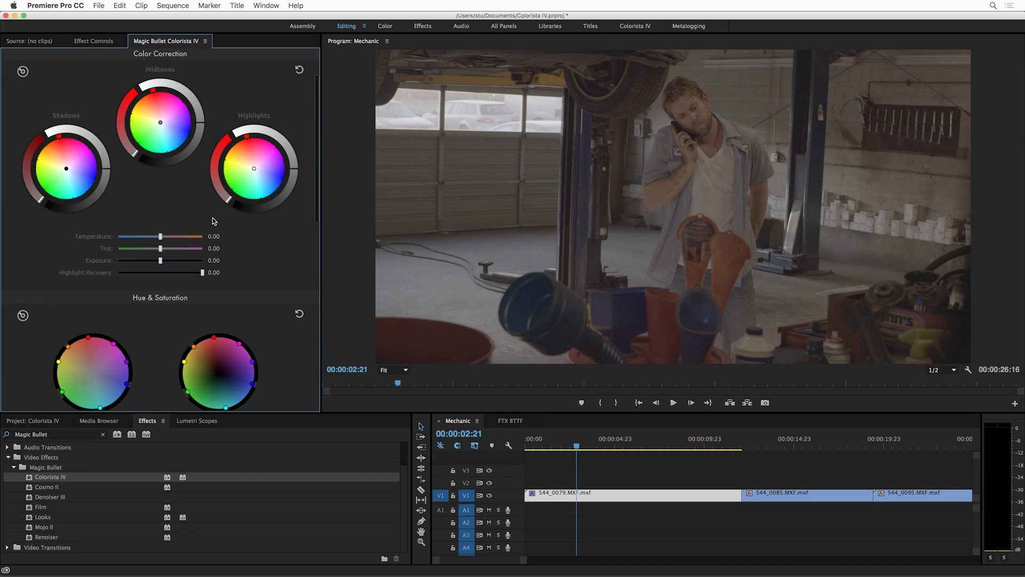
{"action": "scroll", "coordinate": [214, 221], "scroll_direction": "up", "scroll_amount": 3}
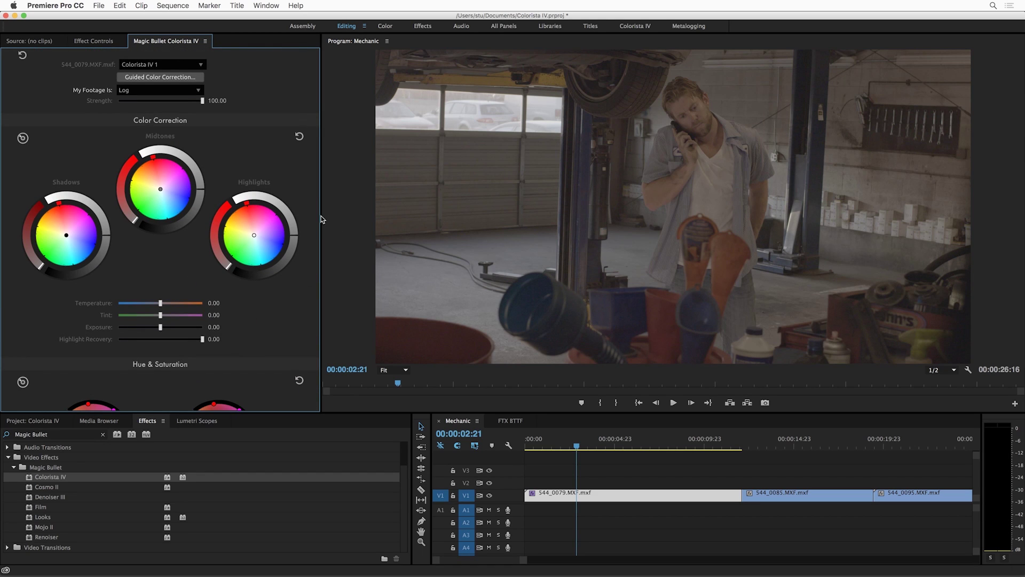
{"action": "left_click_drag", "start_coordinate": [320, 219], "coordinate": [517, 219]}
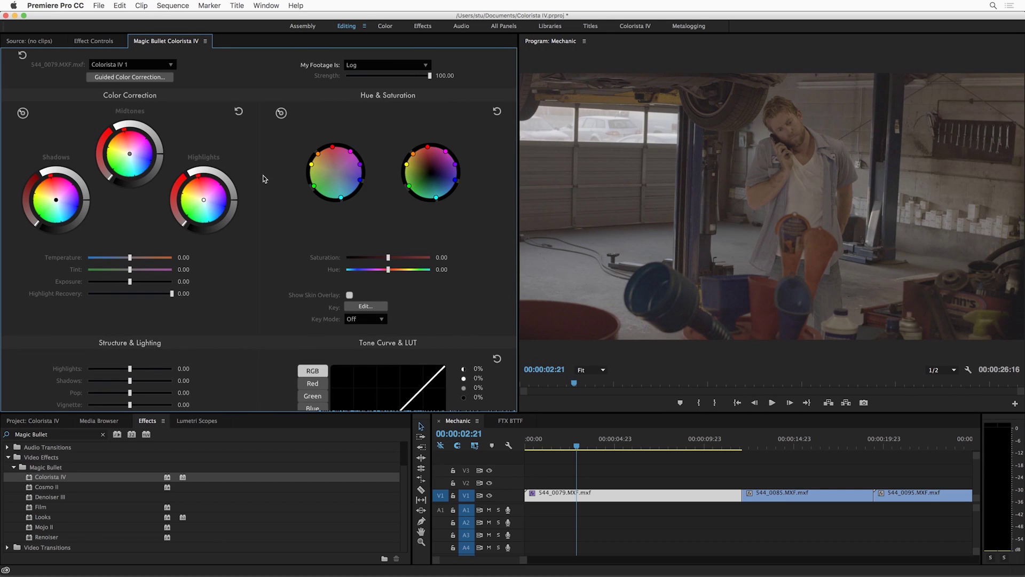
{"action": "scroll", "coordinate": [237, 190], "scroll_direction": "down", "scroll_amount": 5}
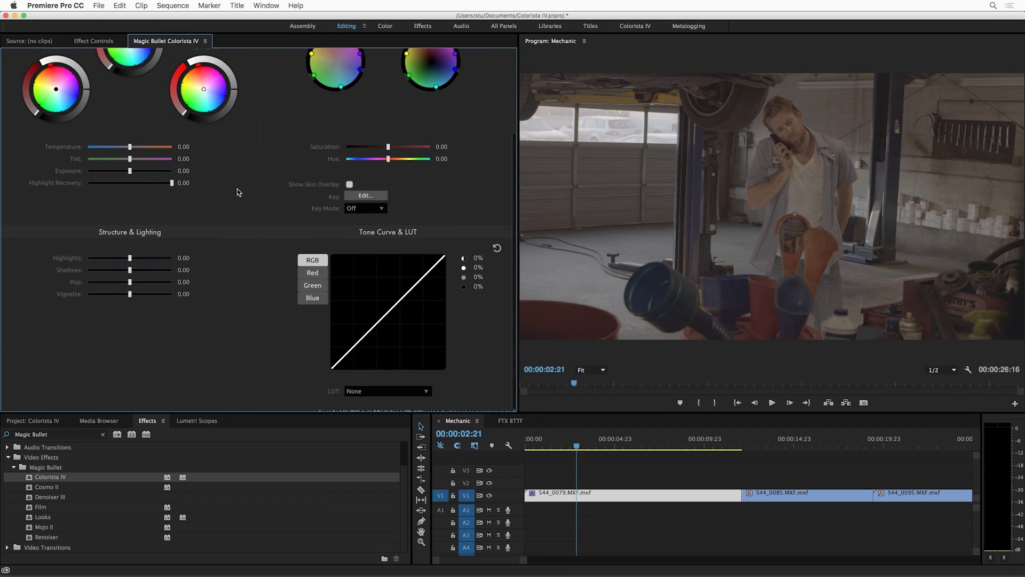
{"action": "scroll", "coordinate": [238, 188], "scroll_direction": "up", "scroll_amount": 5}
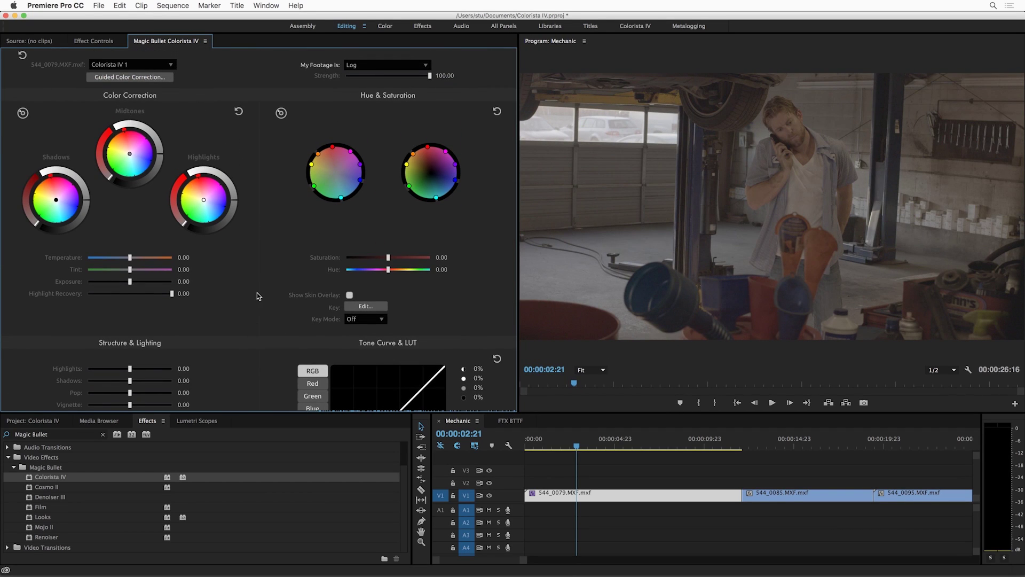
{"action": "scroll", "coordinate": [257, 292], "scroll_direction": "down", "scroll_amount": 5}
{"action": "scroll", "coordinate": [257, 293], "scroll_direction": "up", "scroll_amount": 5}
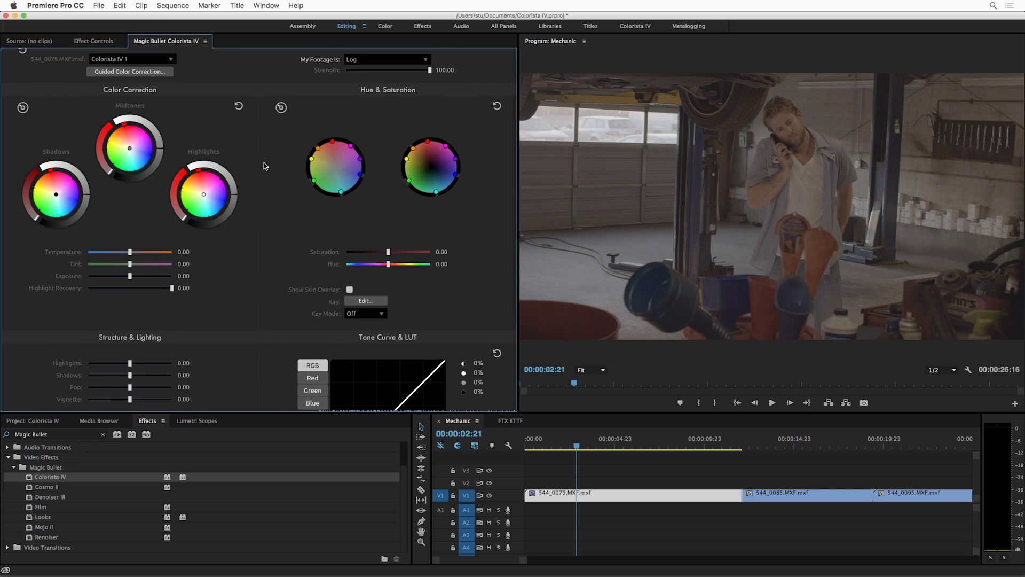
Switch to the Colorista IV workspace and look over the panel in its wide layout.
{"action": "left_click", "coordinate": [266, 6]}
{"action": "mouse_move", "coordinate": [261, 18]}
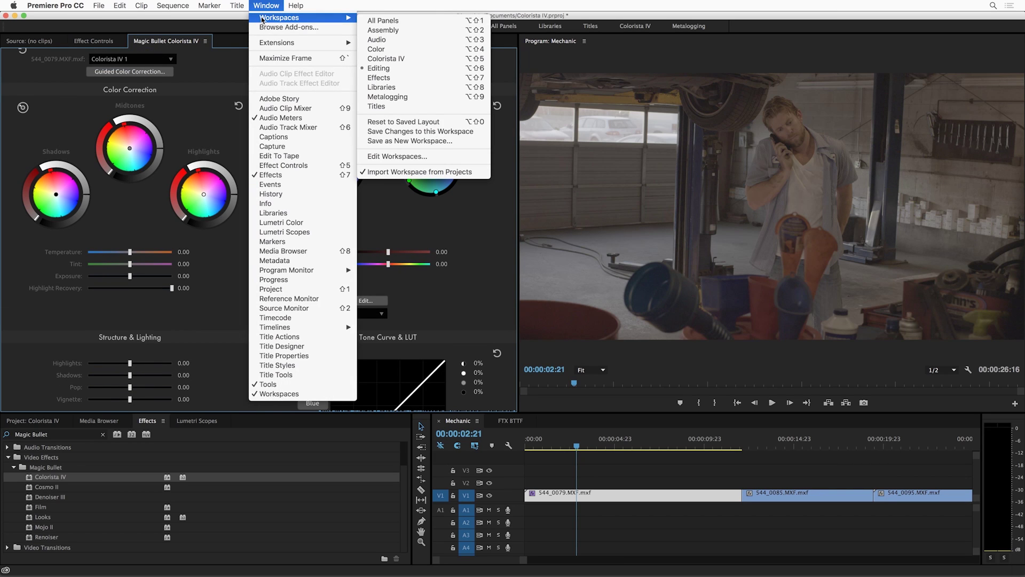
{"action": "left_click", "coordinate": [409, 62]}
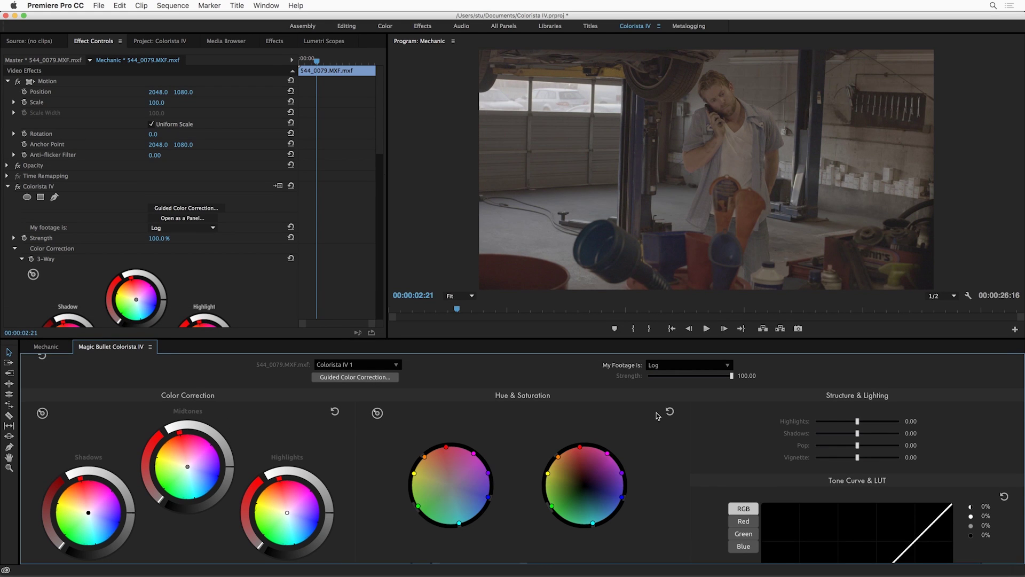
{"action": "scroll", "coordinate": [632, 447], "scroll_direction": "down", "scroll_amount": 5}
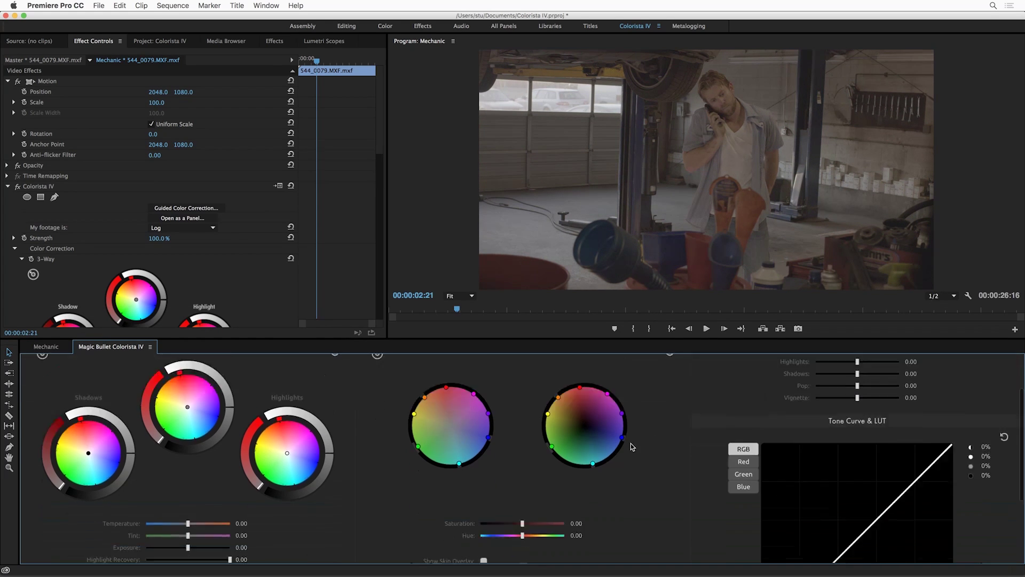
{"action": "scroll", "coordinate": [632, 447], "scroll_direction": "up", "scroll_amount": 5}
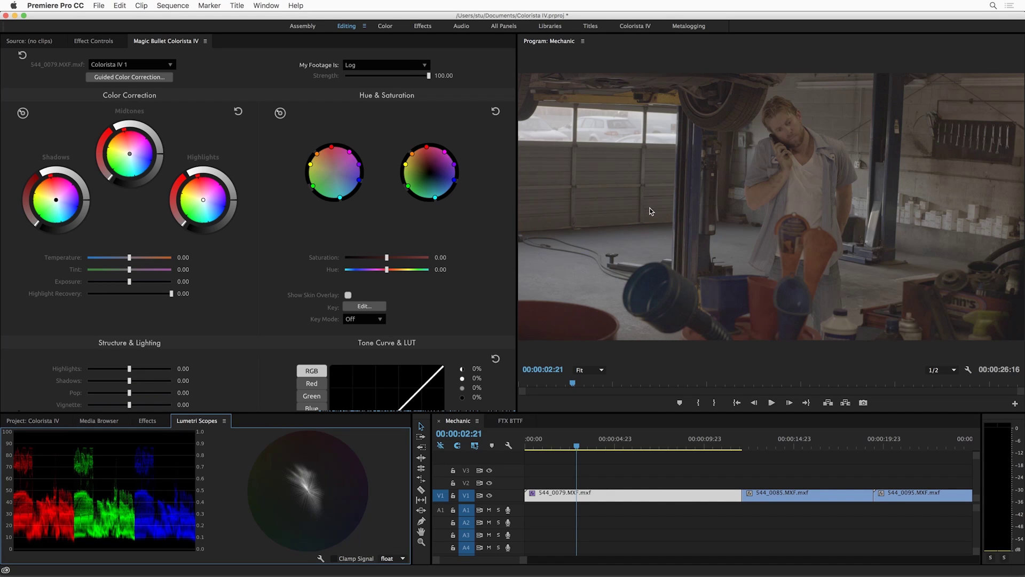
Try raising the contrast of the RGB tone curve to +1.53%, and reset the curve.
{"action": "scroll", "coordinate": [435, 260], "scroll_direction": "down", "scroll_amount": 4}
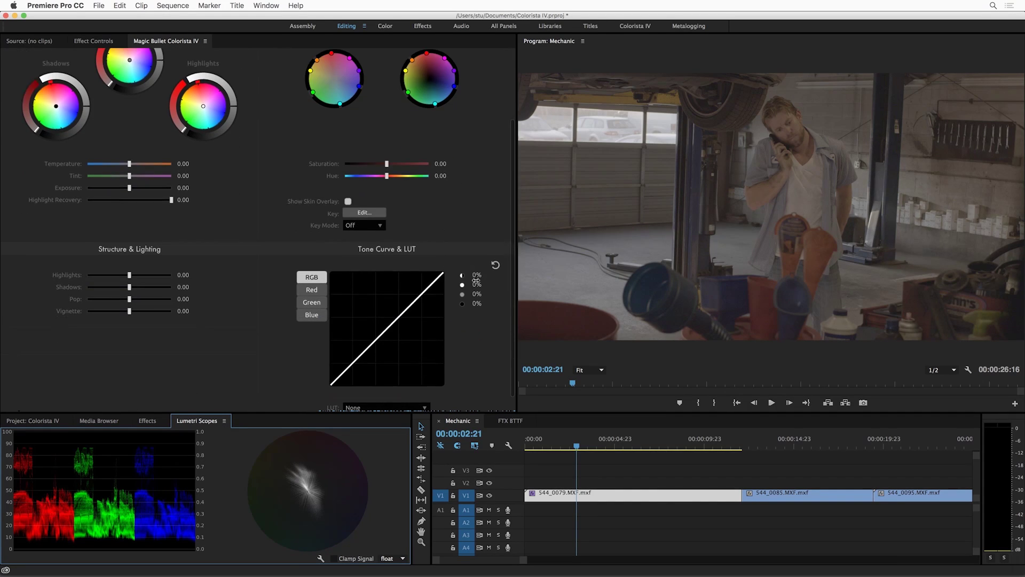
{"action": "left_click_drag", "start_coordinate": [477, 275], "coordinate": [502, 275]}
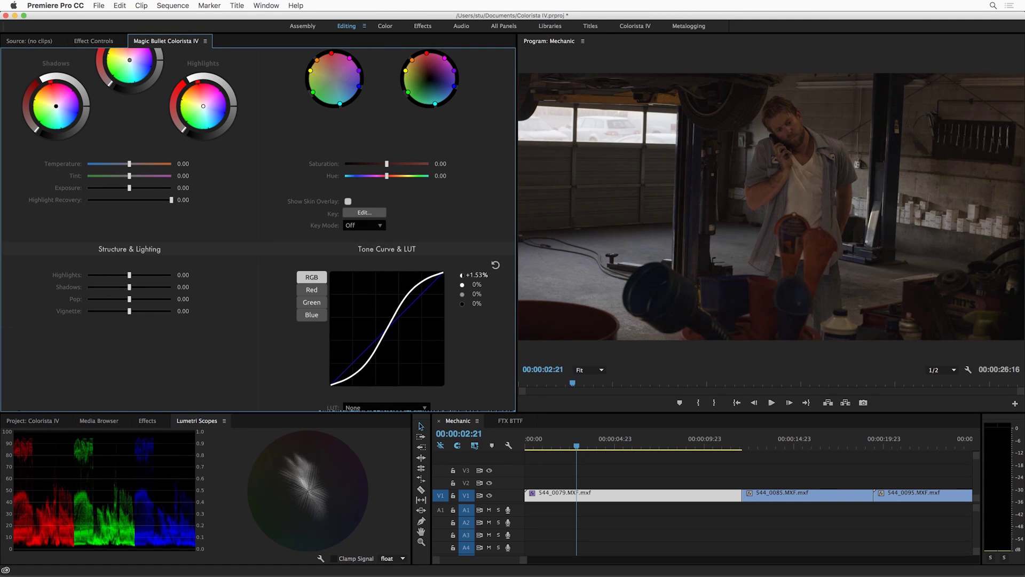
{"action": "left_click", "coordinate": [496, 264]}
Apply the Universal Log LUT to the clip and scrub the footage around 00:00:03:02 to check it.
{"action": "scroll", "coordinate": [467, 319], "scroll_direction": "down", "scroll_amount": 1}
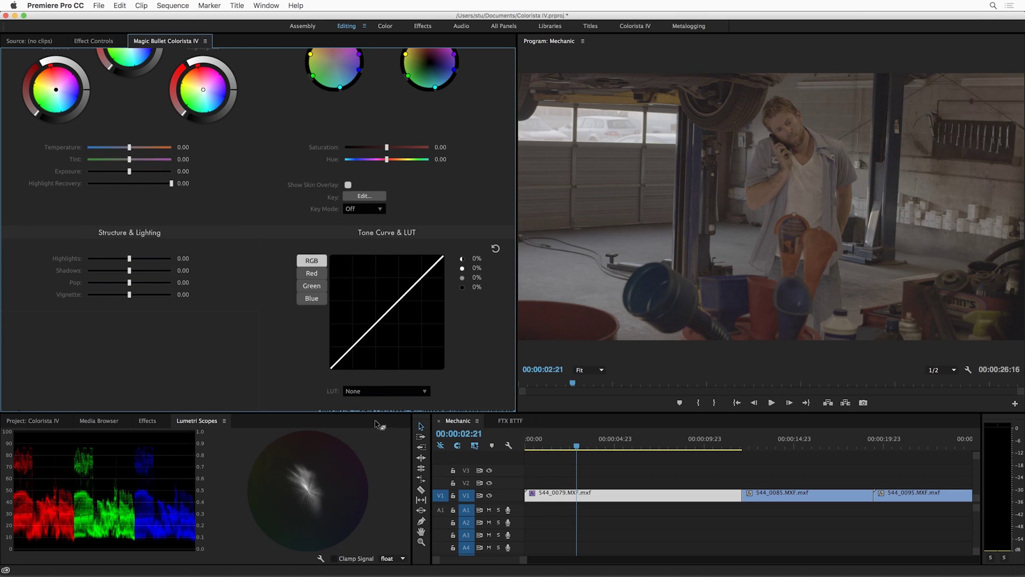
{"action": "left_click", "coordinate": [366, 393]}
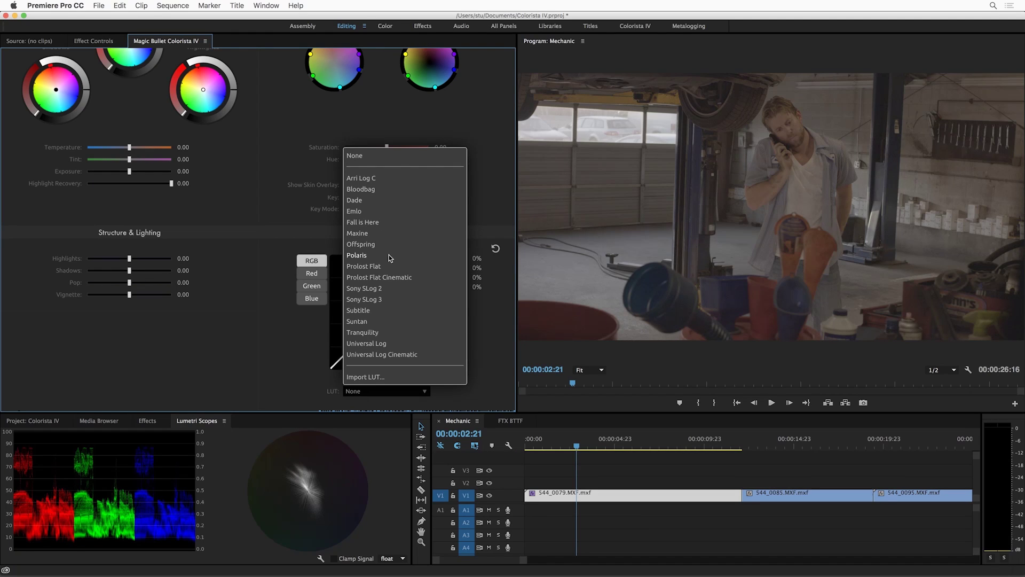
{"action": "left_click", "coordinate": [366, 344]}
{"action": "left_click_drag", "start_coordinate": [598, 443], "coordinate": [577, 448]}
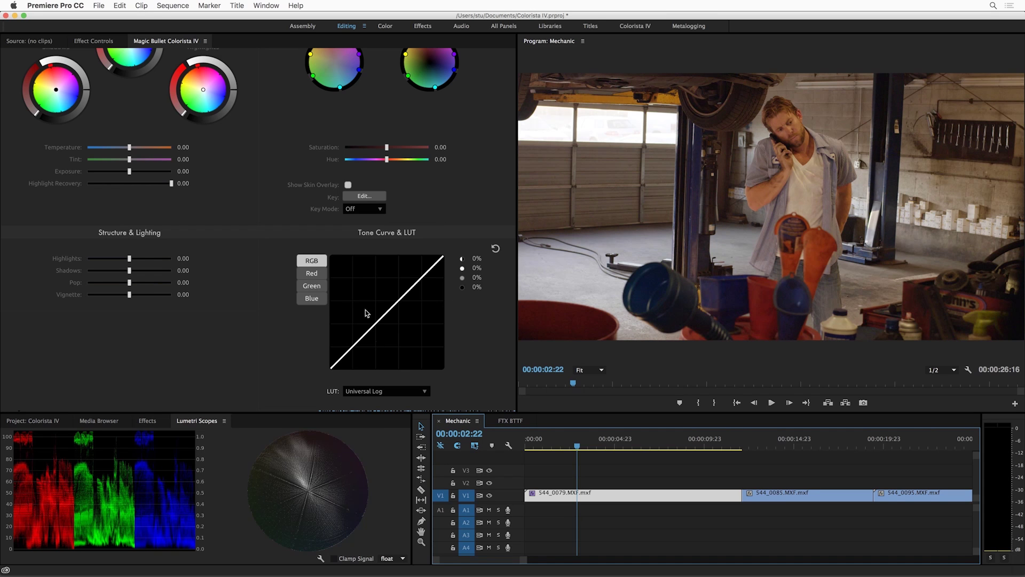
{"action": "mouse_move", "coordinate": [581, 448]}
{"action": "left_mouse_down"}
{"action": "mouse_move", "coordinate": [613, 448]}
{"action": "mouse_move", "coordinate": [581, 448]}
{"action": "left_mouse_up"}
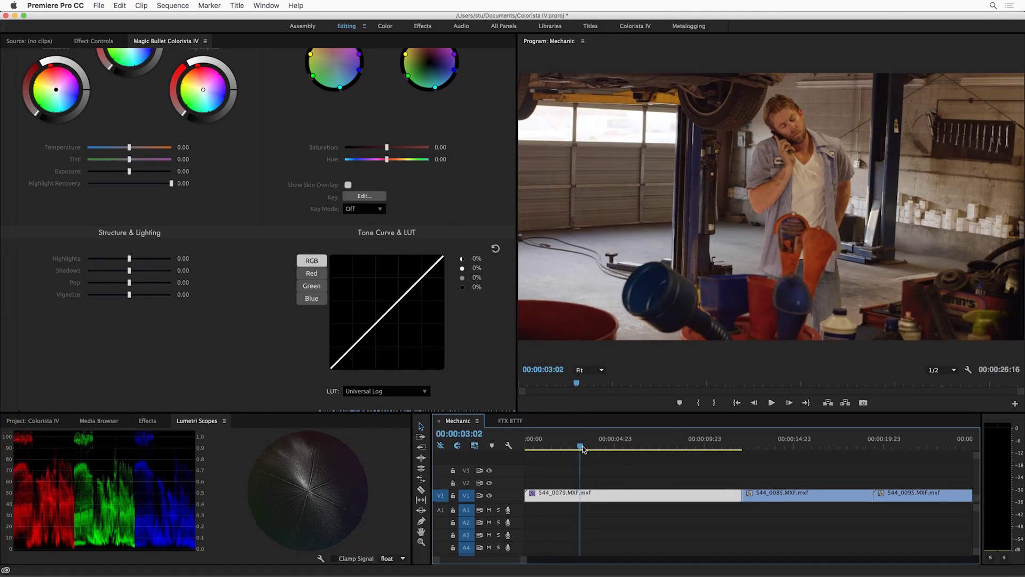
Set the footage type to Log and correct the clip with exposure 0.29 and temperature -16.67.
{"action": "scroll", "coordinate": [361, 224], "scroll_direction": "up", "scroll_amount": 4}
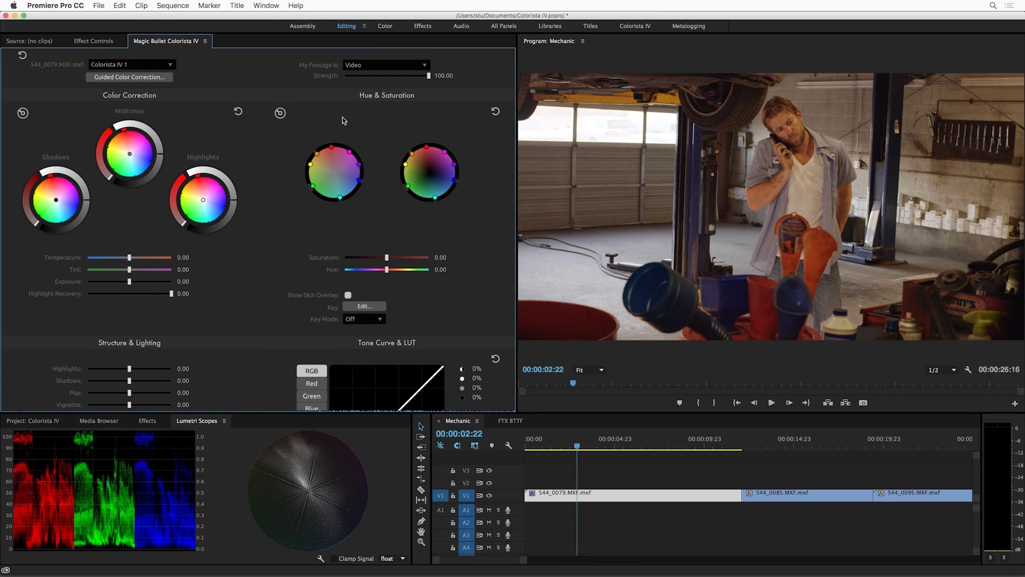
{"action": "left_click", "coordinate": [357, 65]}
{"action": "left_click", "coordinate": [362, 94]}
{"action": "left_click_drag", "start_coordinate": [132, 283], "coordinate": [122, 260]}
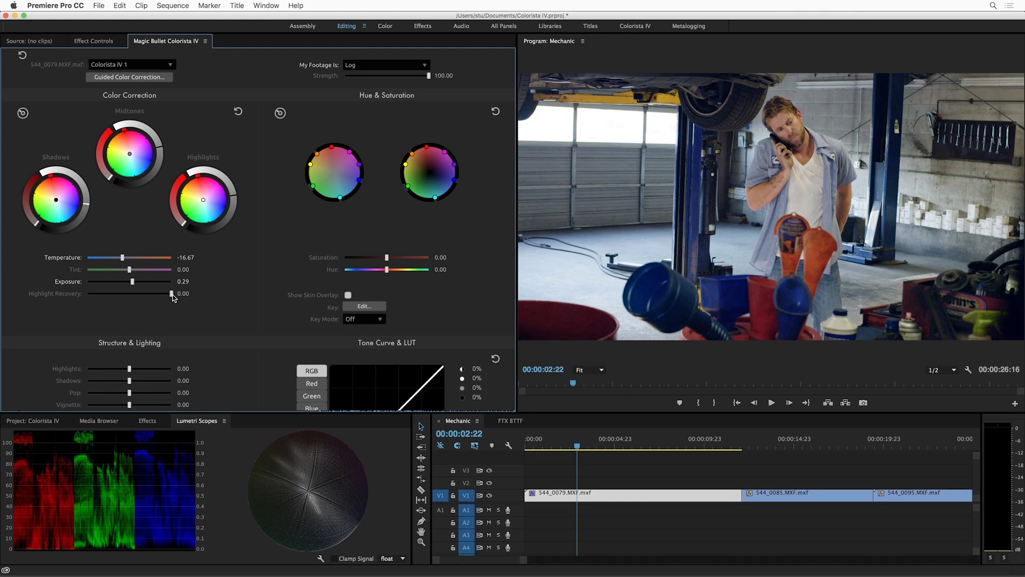
Fine-tune the highlights brightness, set Highlight Recovery to 100.00, and play the first clip to check the correction.
{"action": "left_click_drag", "start_coordinate": [233, 195], "coordinate": [233, 191]}
{"action": "left_click_drag", "start_coordinate": [172, 294], "coordinate": [87, 294]}
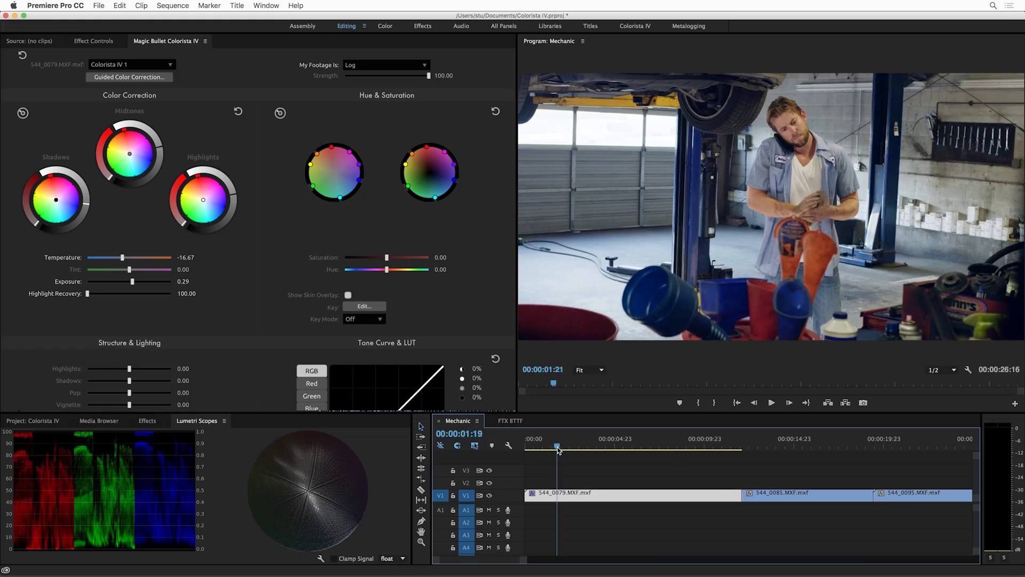
{"action": "left_click_drag", "start_coordinate": [558, 448], "coordinate": [554, 448]}
{"action": "key", "text": "space"}
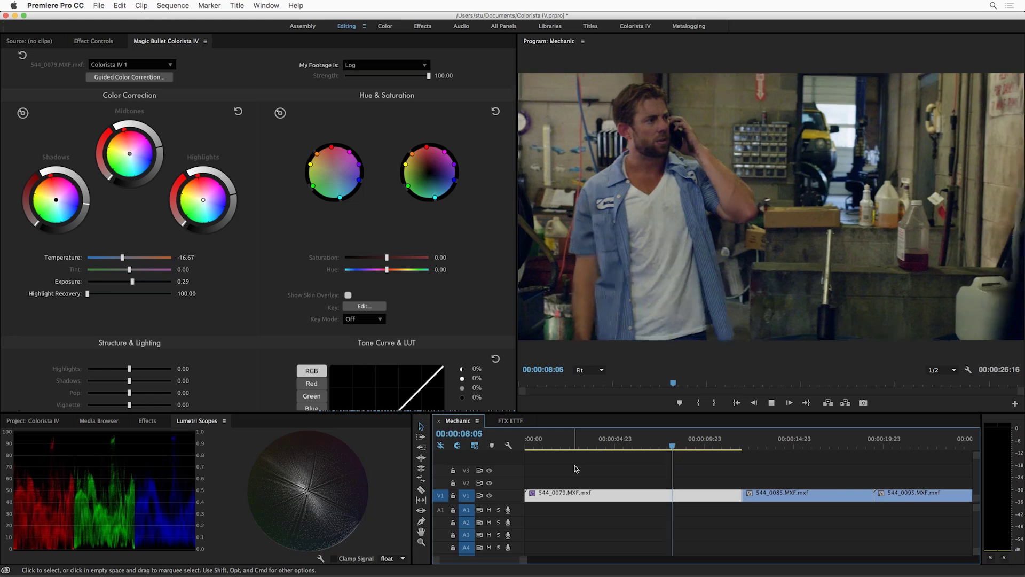
Move the playhead onto the second clip, check the sequence's Selection Follows Playhead option, and scrub to 00:00:13:11.
{"action": "left_click", "coordinate": [710, 447]}
{"action": "left_click_drag", "start_coordinate": [713, 450], "coordinate": [782, 448]}
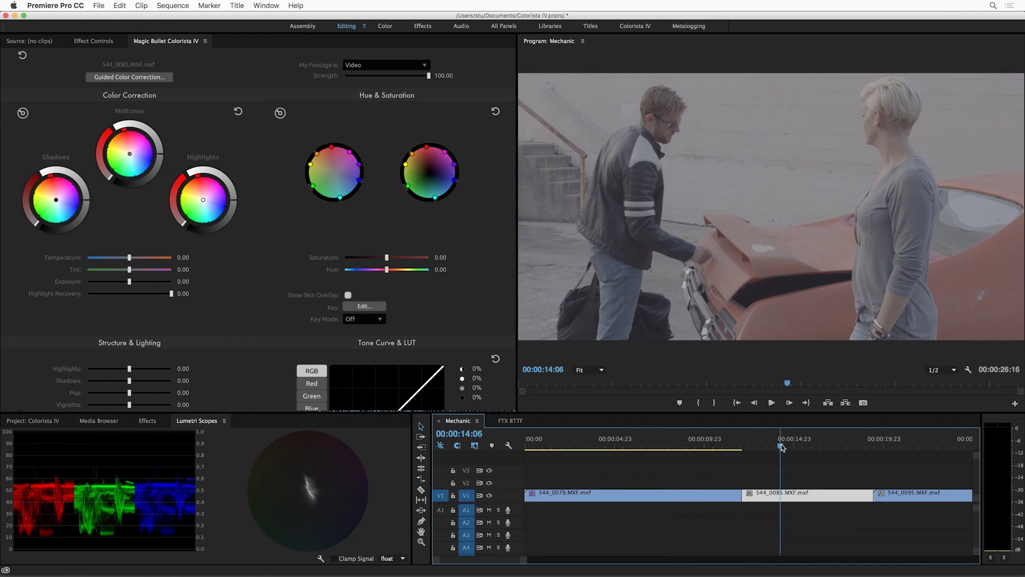
{"action": "left_click", "coordinate": [172, 6]}
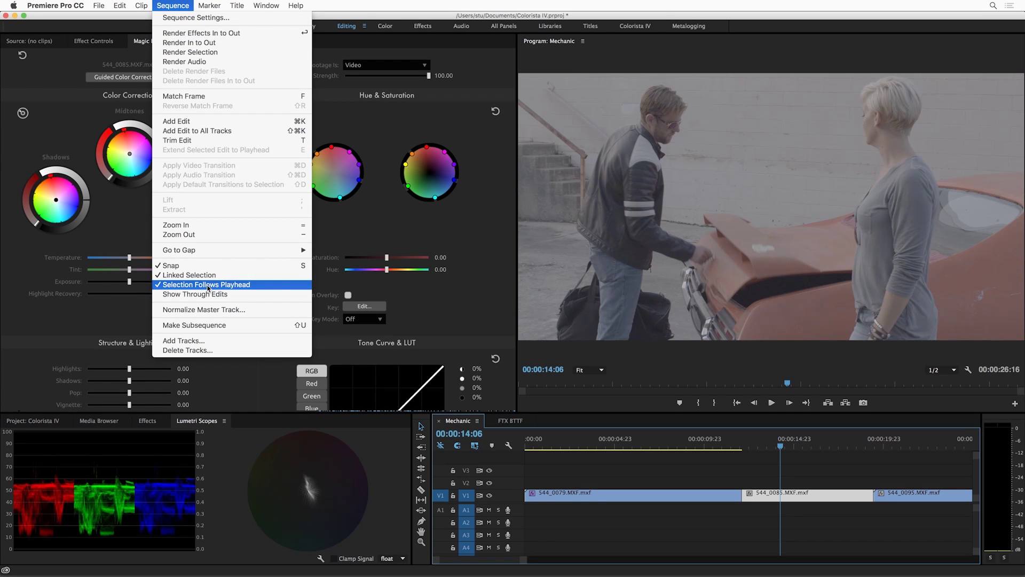
{"action": "left_click", "coordinate": [172, 5]}
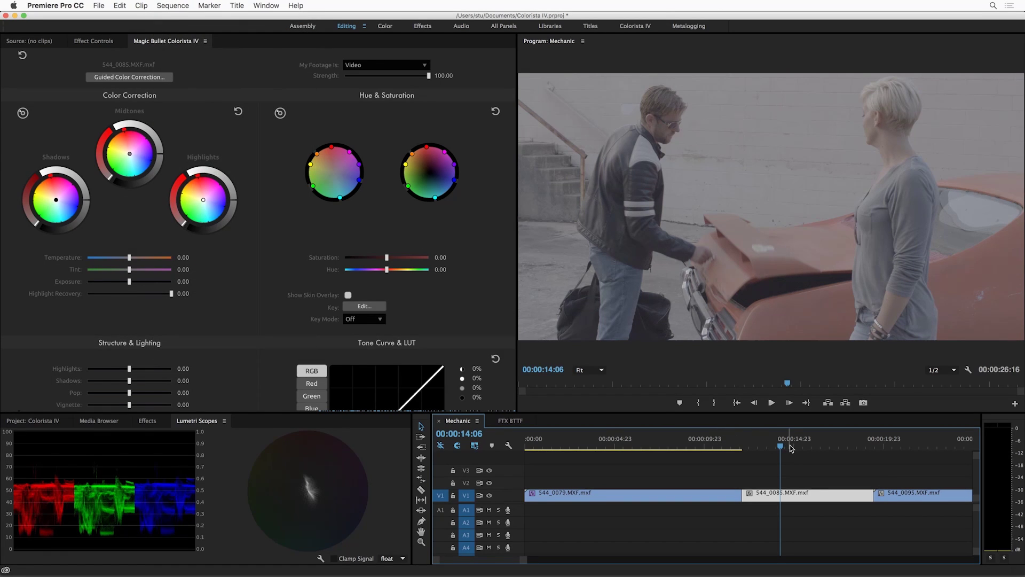
{"action": "left_click_drag", "start_coordinate": [792, 449], "coordinate": [768, 445]}
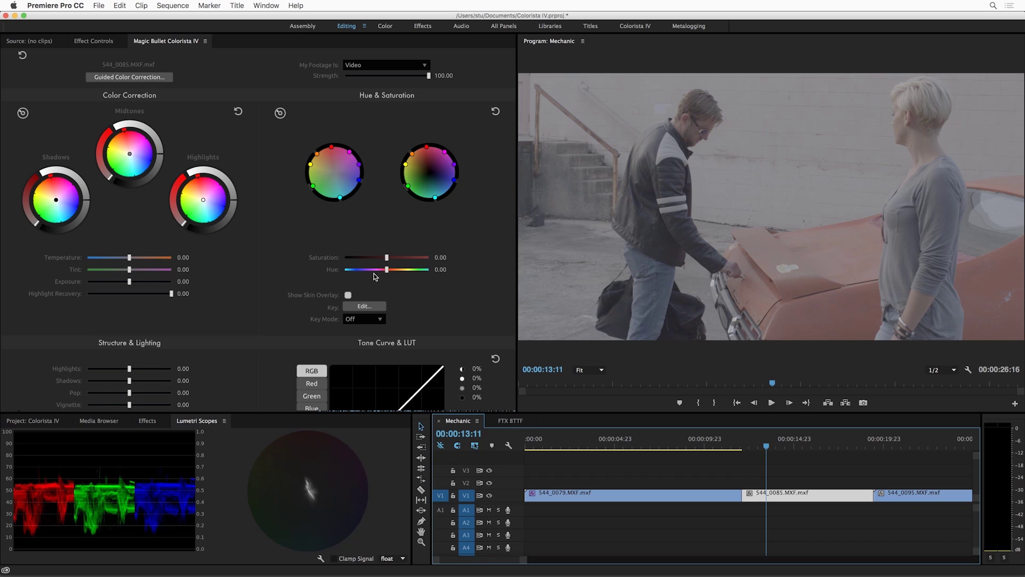
Inspect the second clip's applied effects and the Magic Bullet effects list, and scrub the clip to 00:00:14:16.
{"action": "left_click", "coordinate": [99, 45]}
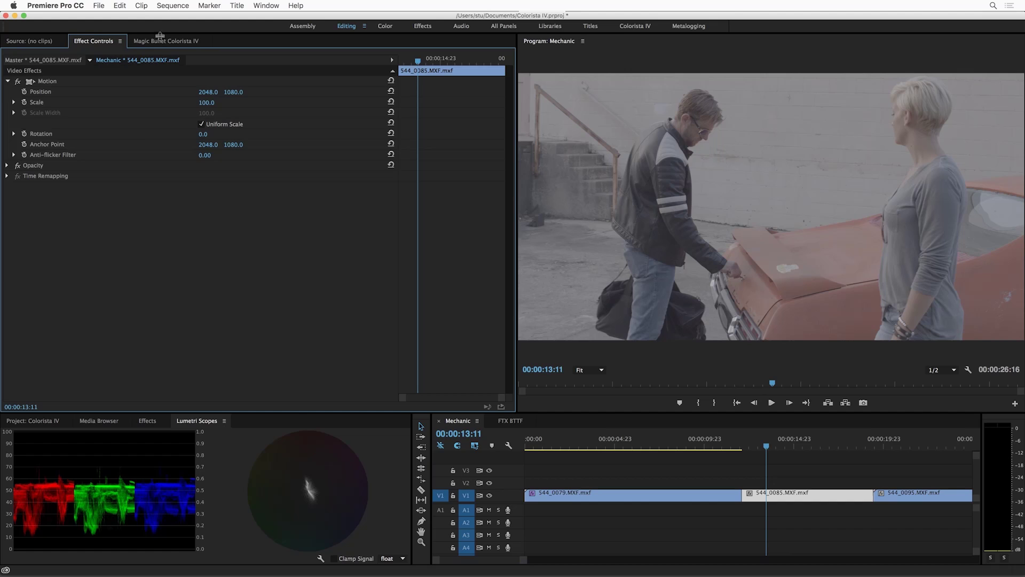
{"action": "left_click", "coordinate": [161, 41]}
{"action": "left_click", "coordinate": [147, 420]}
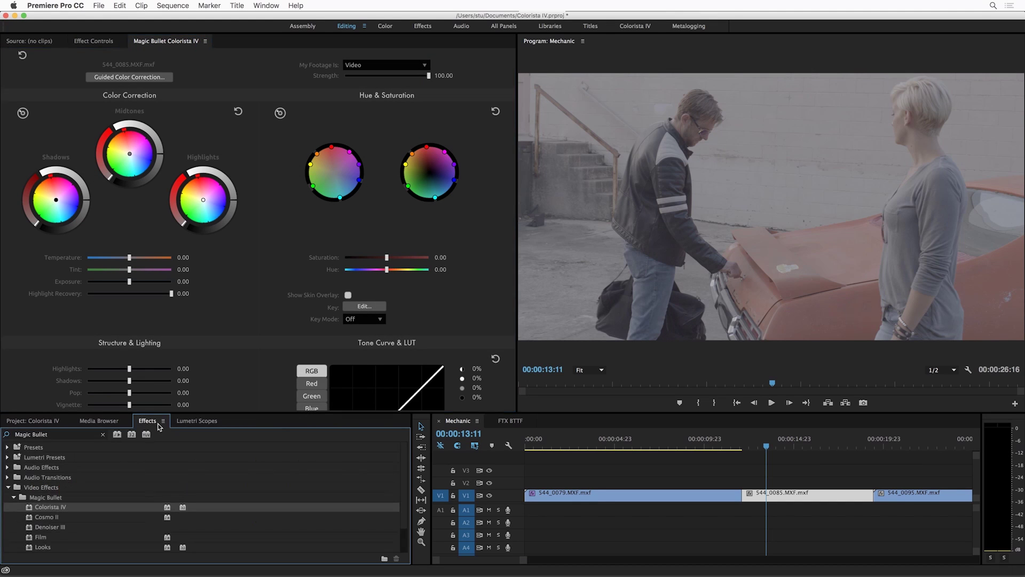
{"action": "left_click", "coordinate": [214, 422]}
{"action": "left_click", "coordinate": [739, 447]}
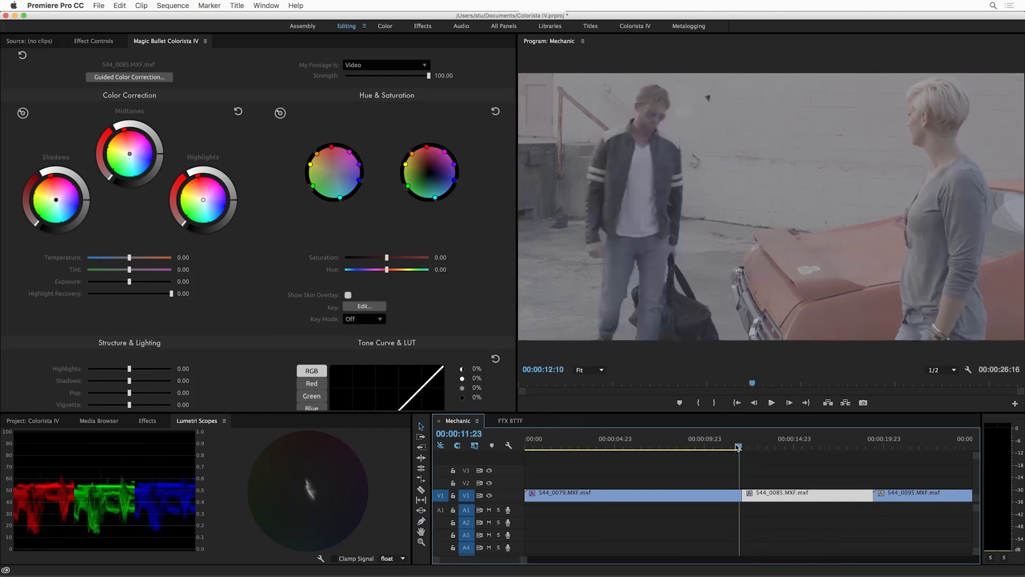
{"action": "left_click_drag", "start_coordinate": [738, 447], "coordinate": [789, 449]}
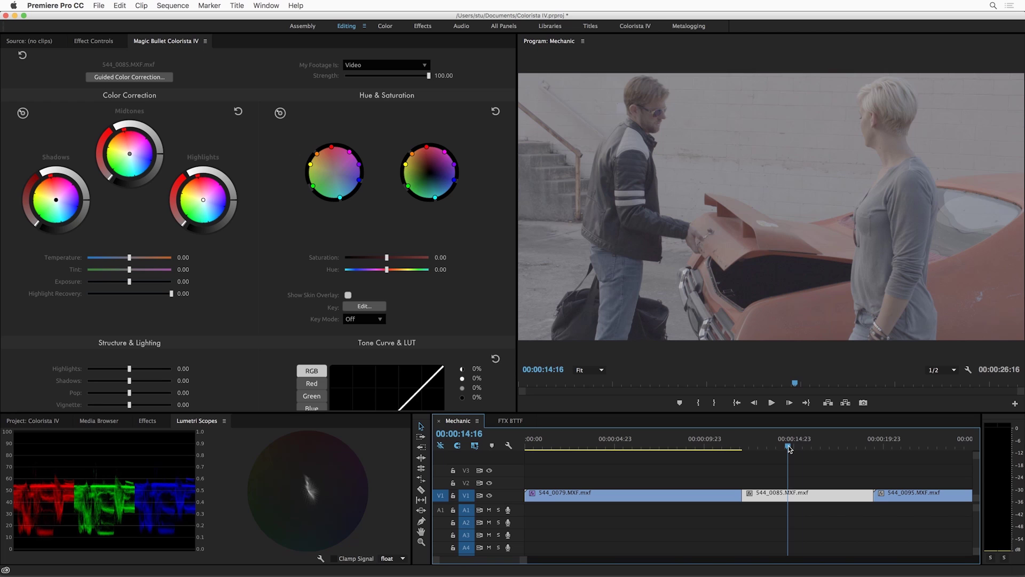
Apply the Universal Log LUT to the second clip and tint its shadows teal, midtones orange and highlights slightly green.
{"action": "mouse_move", "coordinate": [205, 202]}
{"action": "left_mouse_down"}
{"action": "mouse_move", "coordinate": [213, 208]}
{"action": "mouse_move", "coordinate": [200, 197]}
{"action": "mouse_move", "coordinate": [204, 207]}
{"action": "left_mouse_up"}
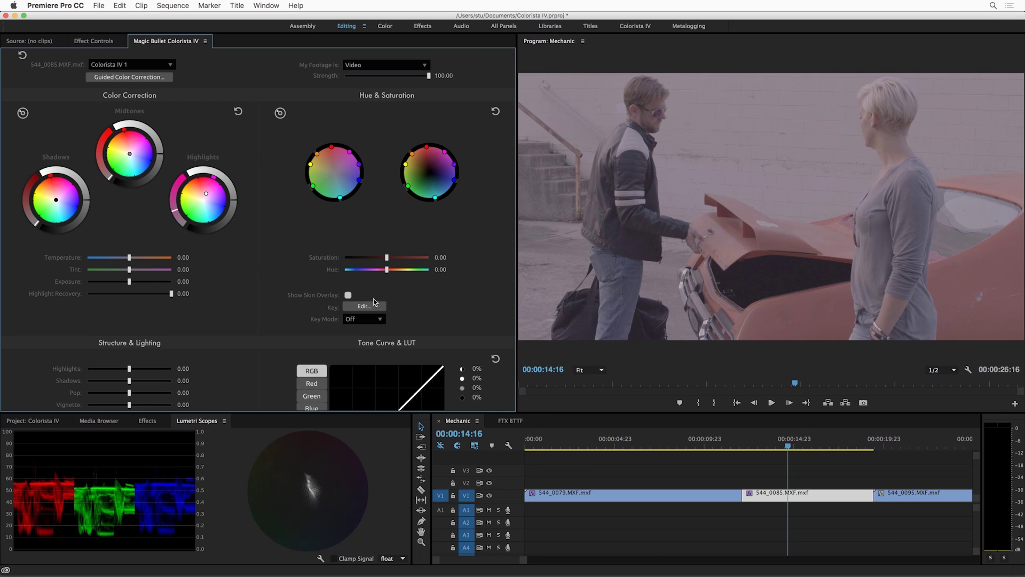
{"action": "scroll", "coordinate": [396, 307], "scroll_direction": "down", "scroll_amount": 4}
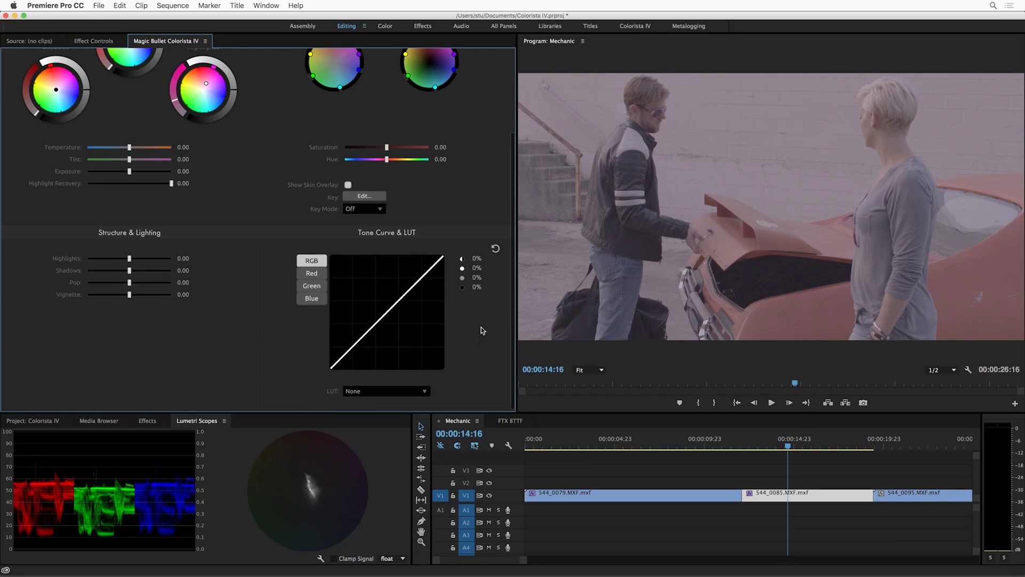
{"action": "left_click", "coordinate": [402, 391]}
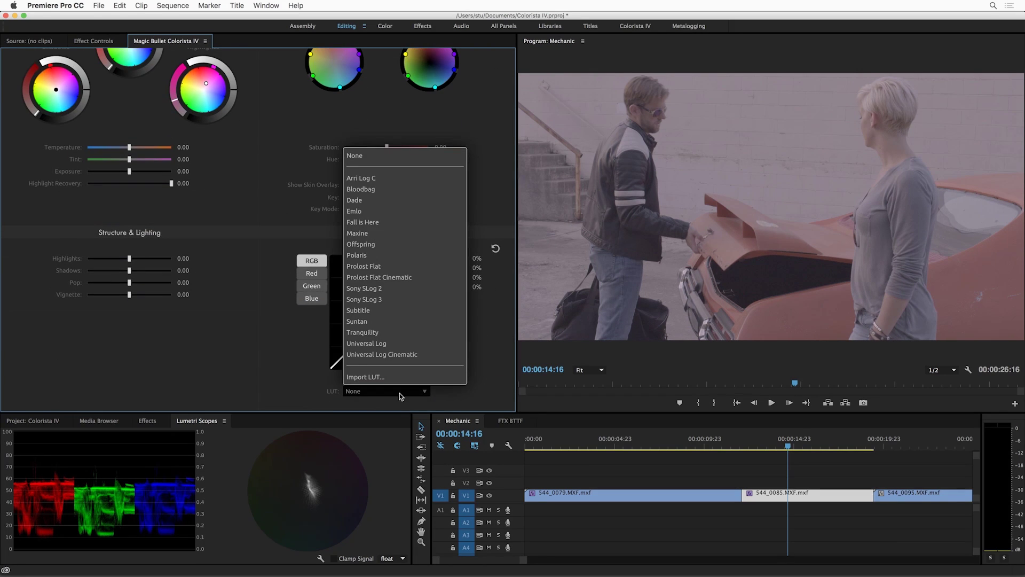
{"action": "left_click", "coordinate": [395, 351]}
{"action": "scroll", "coordinate": [293, 257], "scroll_direction": "up", "scroll_amount": 2}
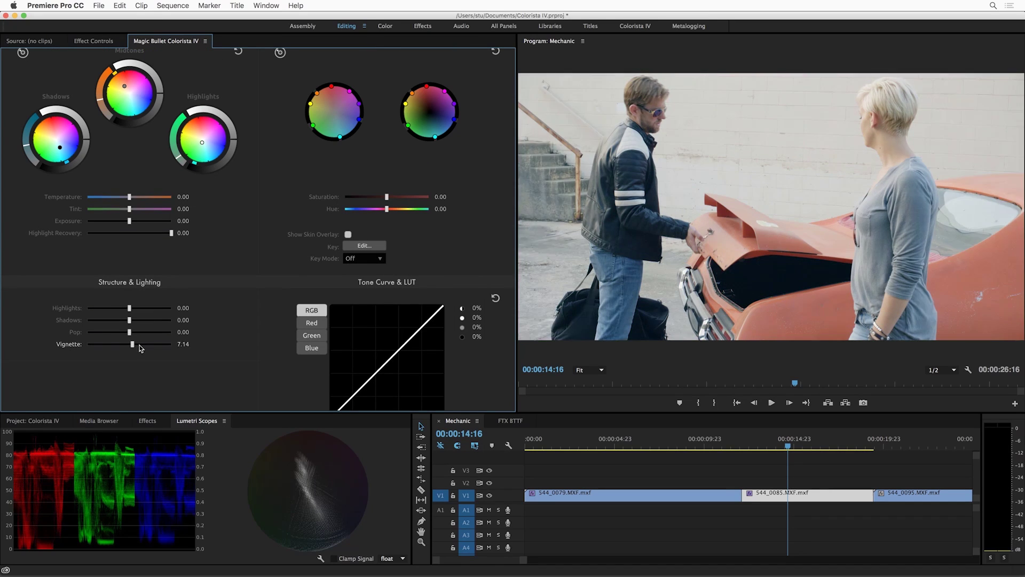
Set the vignette to 9.52 and the RGB curve to contrast +0.74%, highlights +0.19% and shadows +0.28%.
{"action": "left_click_drag", "start_coordinate": [129, 344], "coordinate": [139, 344]}
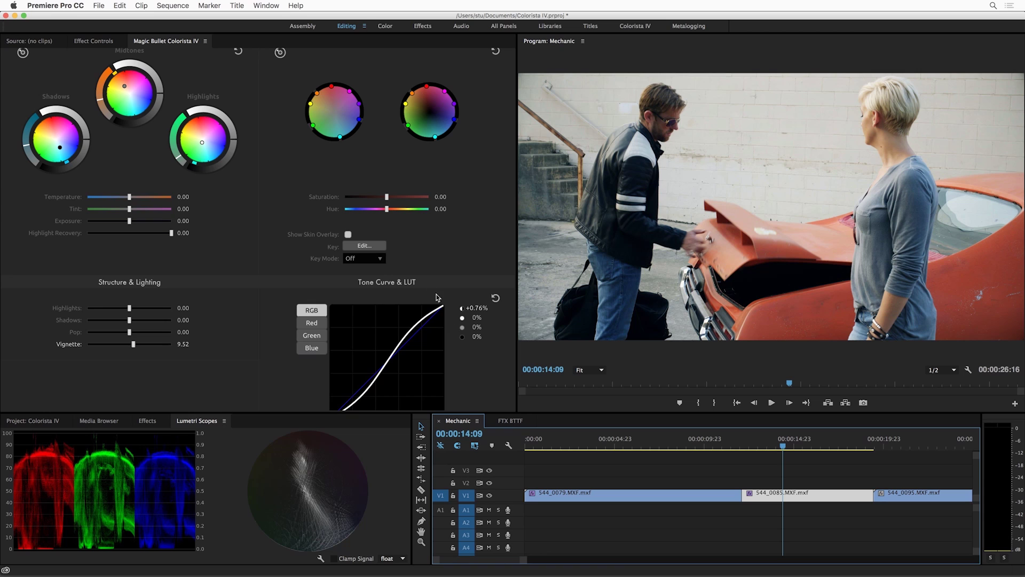
{"action": "scroll", "coordinate": [462, 320], "scroll_direction": "down", "scroll_amount": 2}
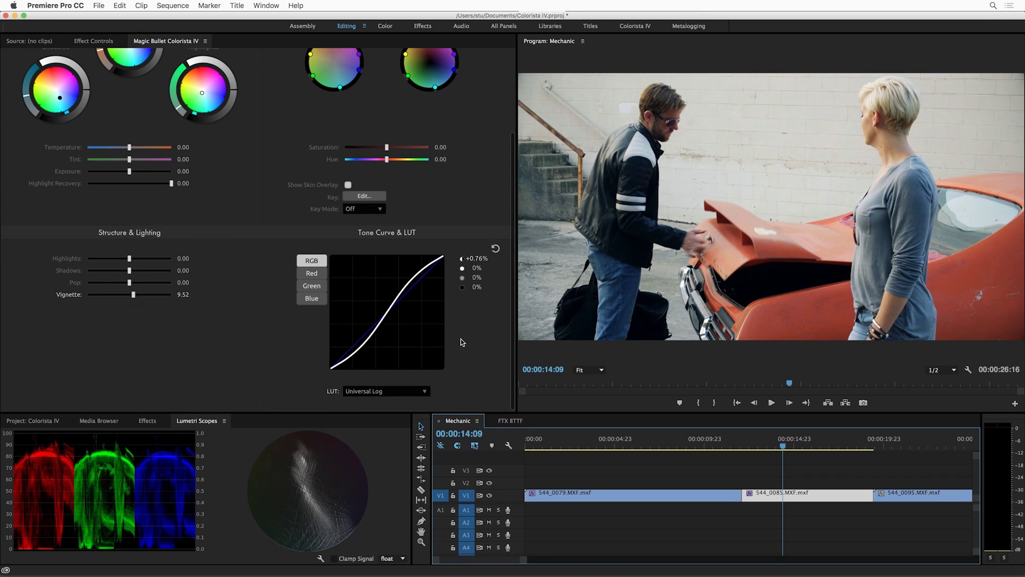
{"action": "mouse_move", "coordinate": [482, 270]}
{"action": "left_mouse_down"}
{"action": "mouse_move", "coordinate": [478, 260]}
{"action": "mouse_move", "coordinate": [478, 288]}
{"action": "left_mouse_up"}
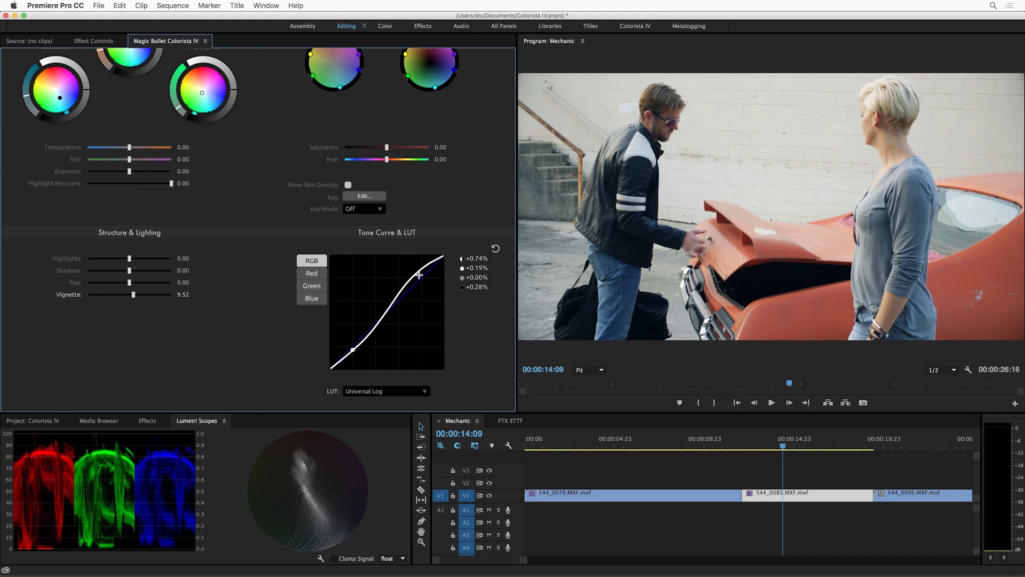
Reposition the upper and lower points of the RGB tone curve, and set contrast to +0.84% and midtones to +0.14%.
{"action": "left_click_drag", "start_coordinate": [421, 274], "coordinate": [415, 276]}
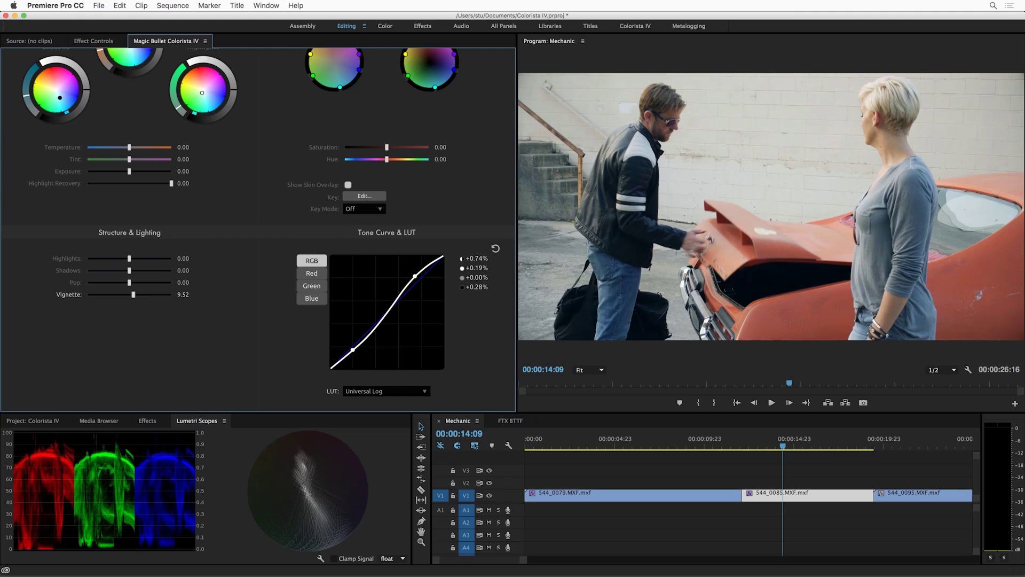
{"action": "left_click_drag", "start_coordinate": [353, 350], "coordinate": [347, 357]}
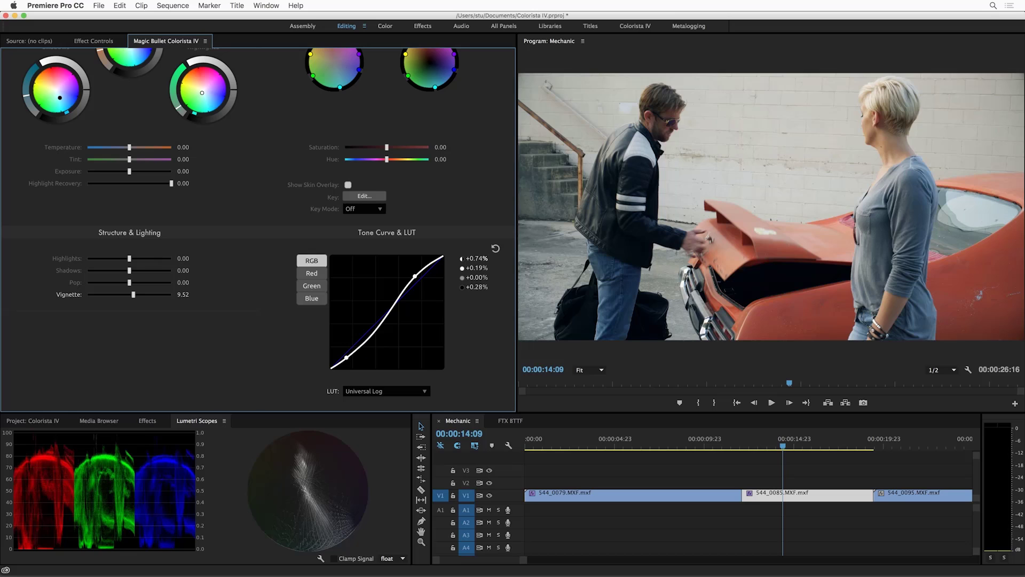
{"action": "left_click_drag", "start_coordinate": [476, 260], "coordinate": [486, 277]}
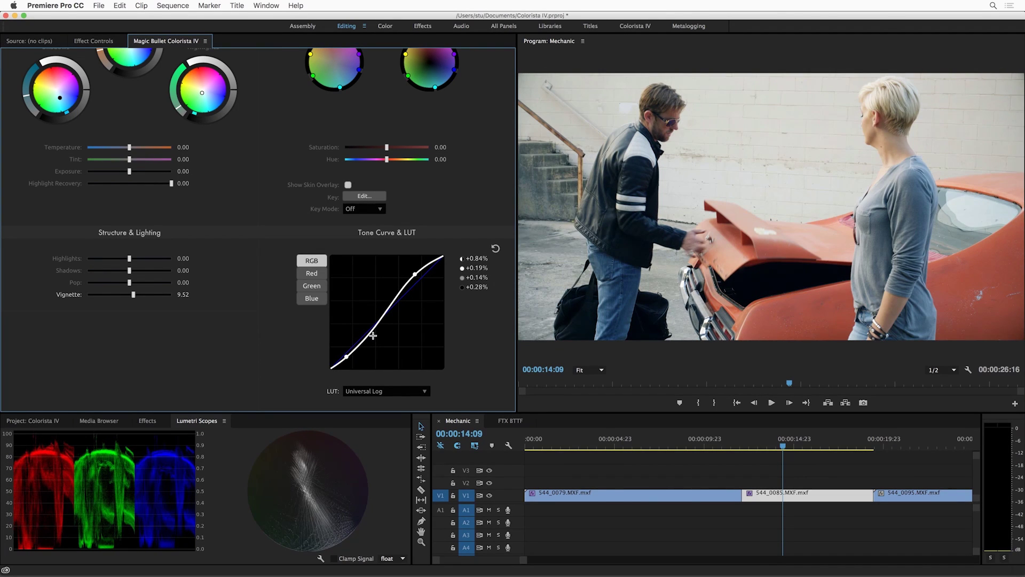
Add a lower-midtone curve point, set midtones to +0.02%, remove the trial center point and nudge the upper point.
{"action": "left_click", "coordinate": [373, 335]}
{"action": "left_click_drag", "start_coordinate": [388, 307], "coordinate": [390, 295]}
{"action": "left_click_drag", "start_coordinate": [487, 278], "coordinate": [469, 278]}
{"action": "left_click_drag", "start_coordinate": [389, 303], "coordinate": [392, 294]}
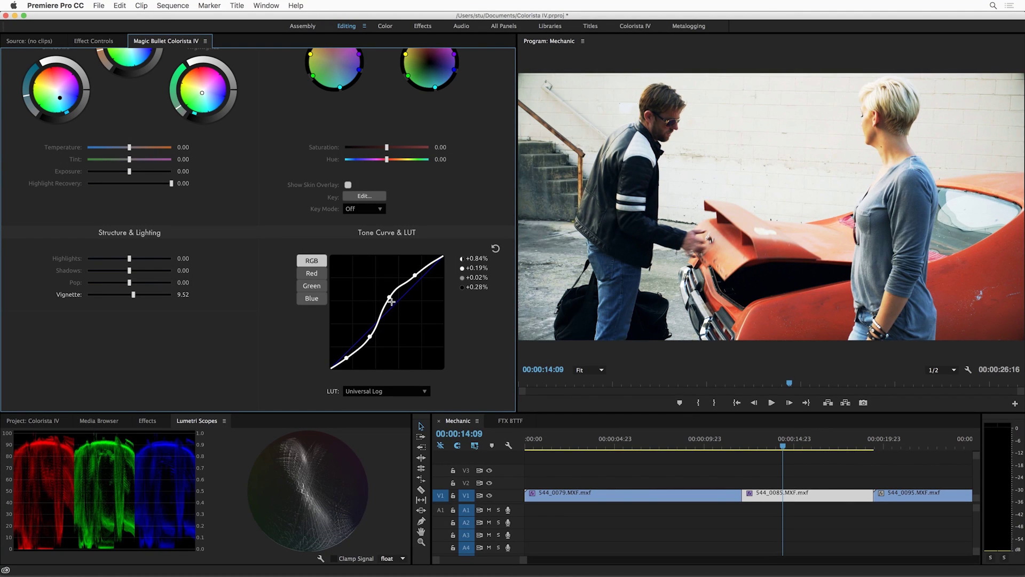
{"action": "double_click", "coordinate": [391, 300]}
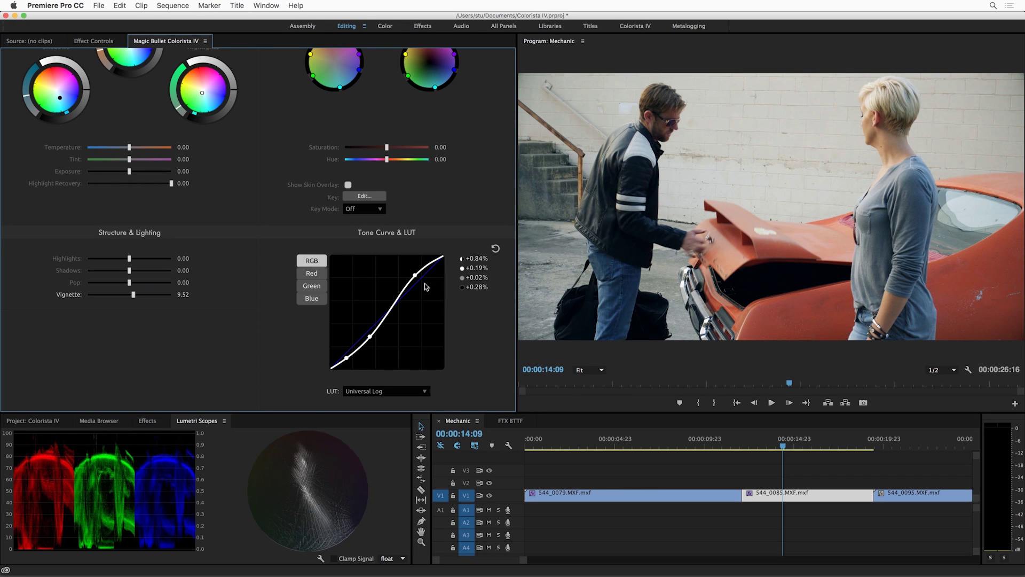
{"action": "left_click_drag", "start_coordinate": [419, 277], "coordinate": [419, 273]}
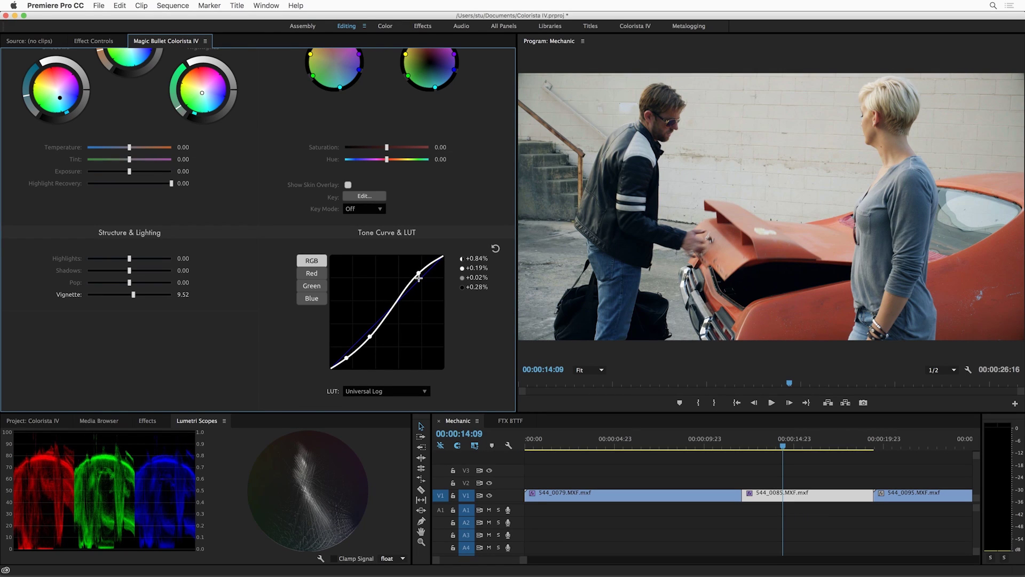
Move to 00:00:20:13 on the third clip and add a second Colorista IV ahead of its existing one.
{"action": "left_click_drag", "start_coordinate": [860, 448], "coordinate": [893, 449]}
{"action": "left_click", "coordinate": [94, 41]}
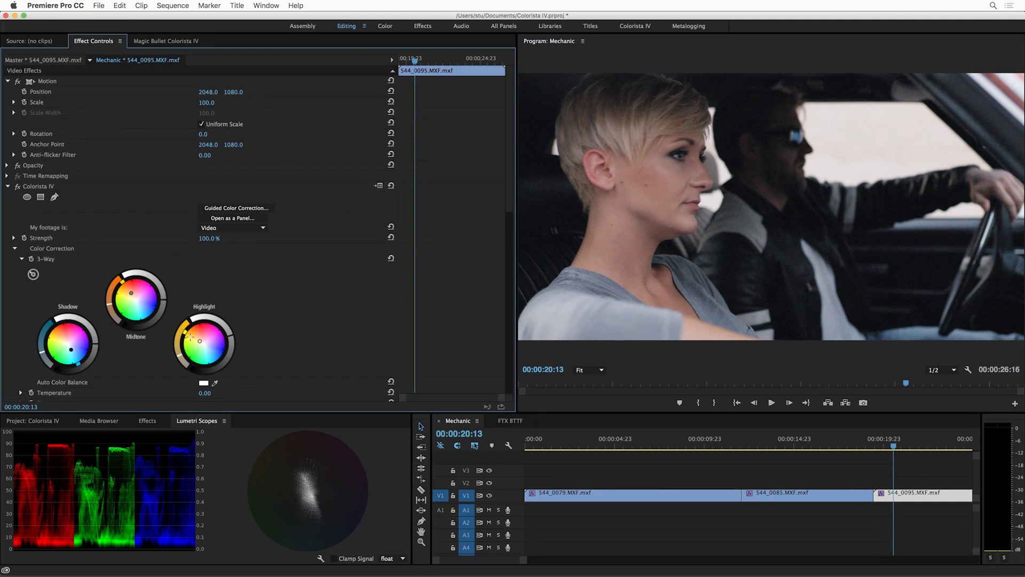
{"action": "left_click", "coordinate": [148, 421]}
{"action": "left_click_drag", "start_coordinate": [51, 508], "coordinate": [47, 170]}
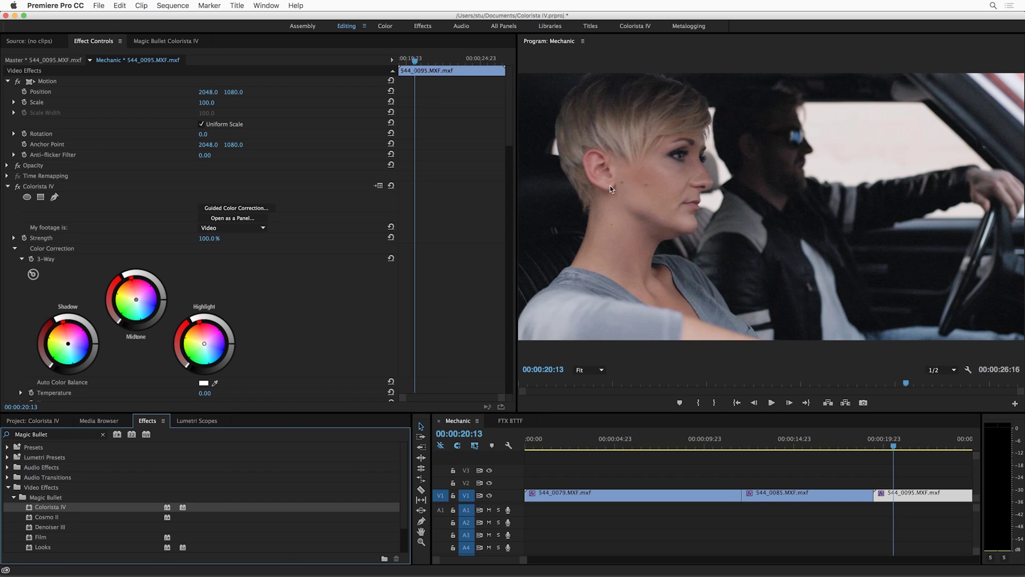
Add an ellipse mask to the new Colorista IV, shape it around the man's head and set its feather to 383.3.
{"action": "left_click", "coordinate": [26, 197]}
{"action": "left_click_drag", "start_coordinate": [778, 225], "coordinate": [774, 174]}
{"action": "left_click_drag", "start_coordinate": [828, 97], "coordinate": [857, 87]}
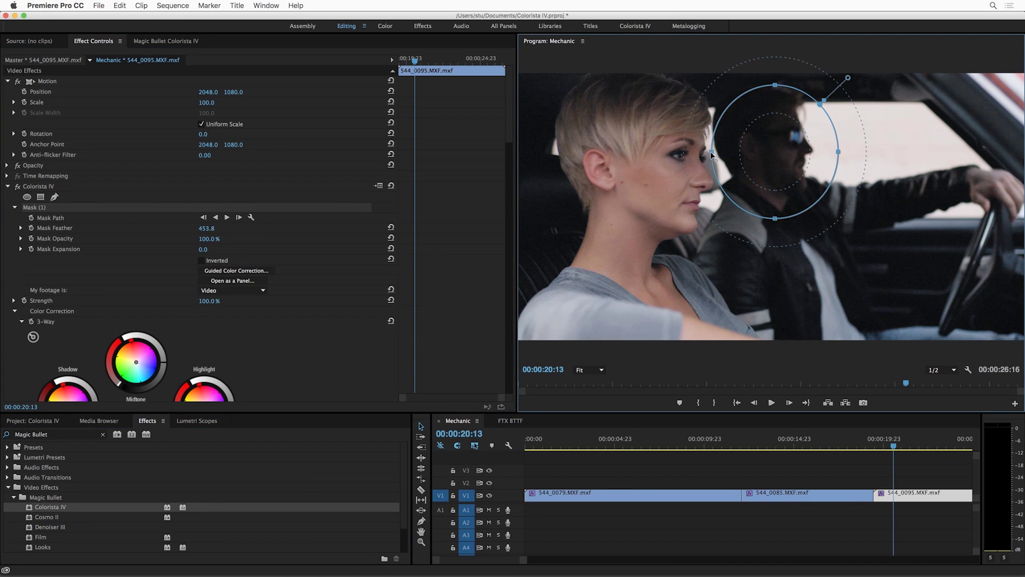
{"action": "left_click_drag", "start_coordinate": [711, 153], "coordinate": [730, 154]}
{"action": "left_click_drag", "start_coordinate": [800, 164], "coordinate": [797, 148]}
{"action": "left_click_drag", "start_coordinate": [786, 204], "coordinate": [786, 247]}
{"action": "left_click_drag", "start_coordinate": [856, 75], "coordinate": [855, 77]}
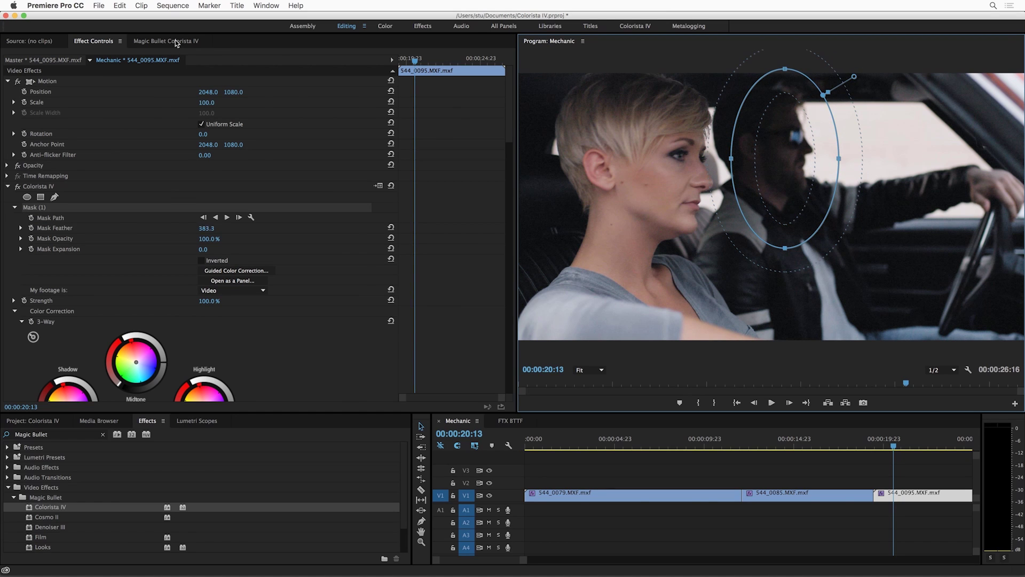
Compare the two Colorista instances in the panel, select Colorista IV 1 and adjust its midtone and highlight brightness.
{"action": "left_click", "coordinate": [175, 41]}
{"action": "scroll", "coordinate": [477, 209], "scroll_direction": "up", "scroll_amount": 3}
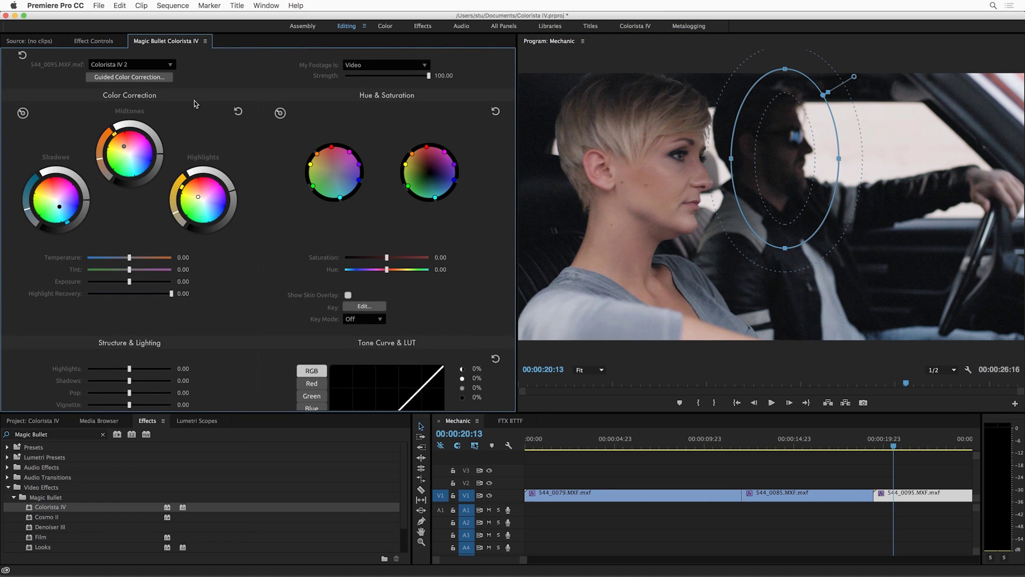
{"action": "left_click", "coordinate": [117, 65]}
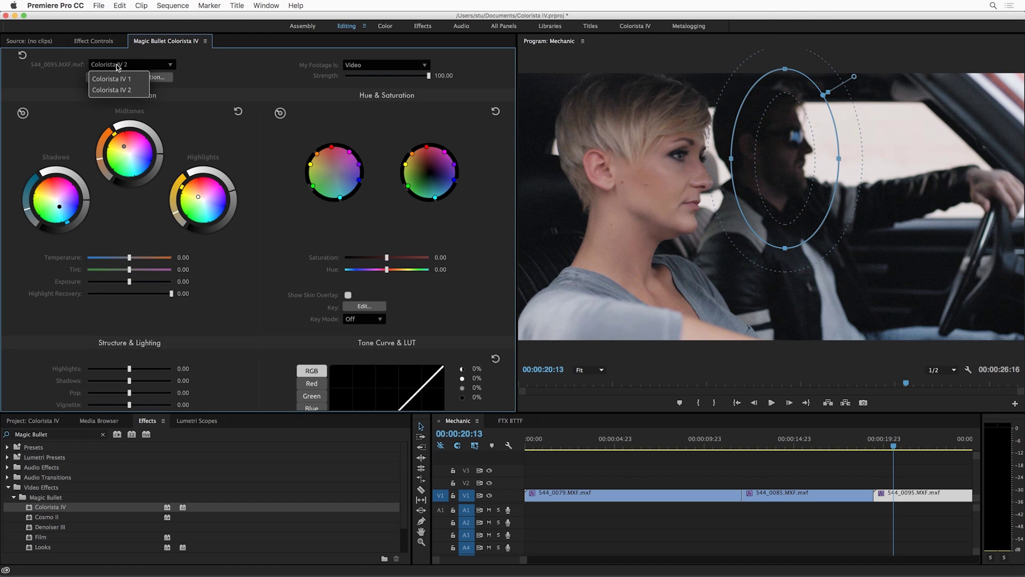
{"action": "left_click", "coordinate": [123, 90]}
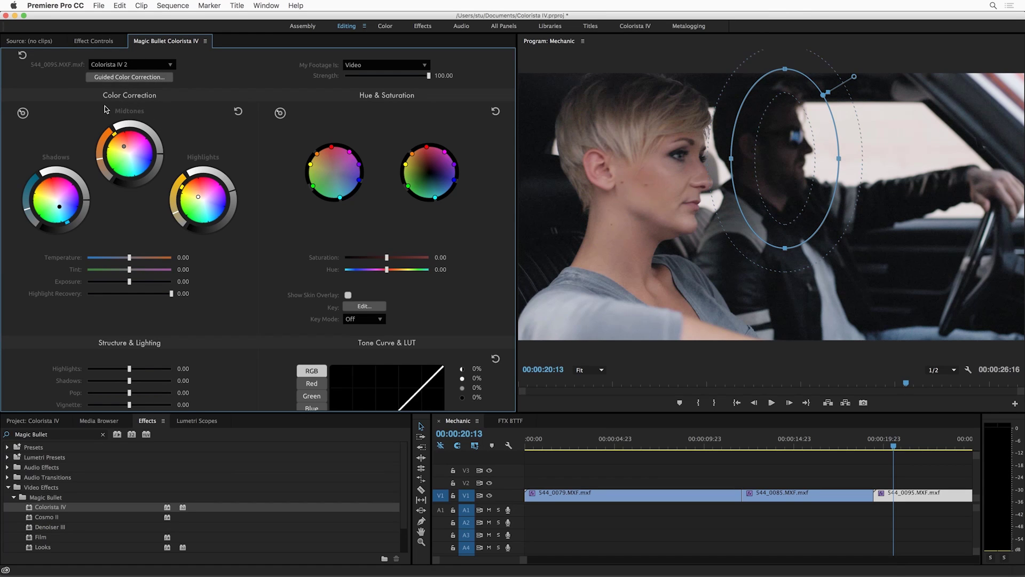
{"action": "left_click", "coordinate": [115, 65]}
{"action": "left_click", "coordinate": [121, 80]}
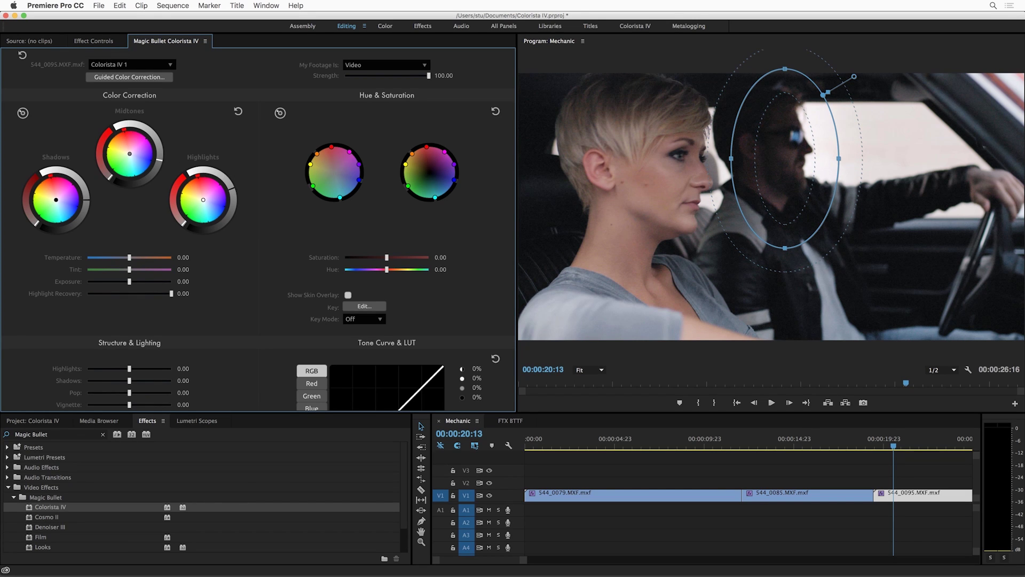
Keyframe the mask path from 00:00:22:06, moving the ellipse along with the man's head at a 25% program view.
{"action": "left_click_drag", "start_coordinate": [894, 447], "coordinate": [918, 448]}
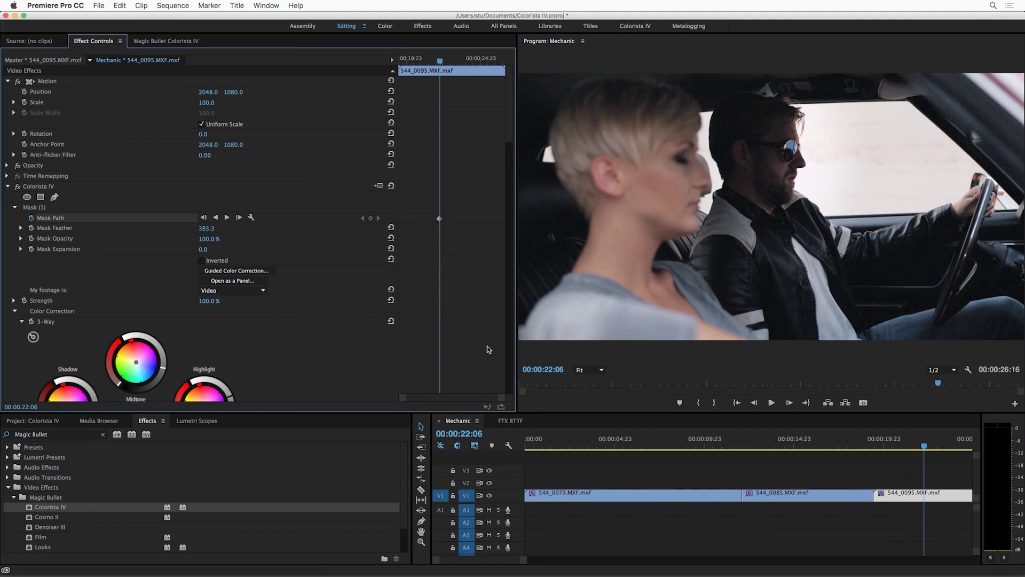
{"action": "left_click", "coordinate": [33, 208]}
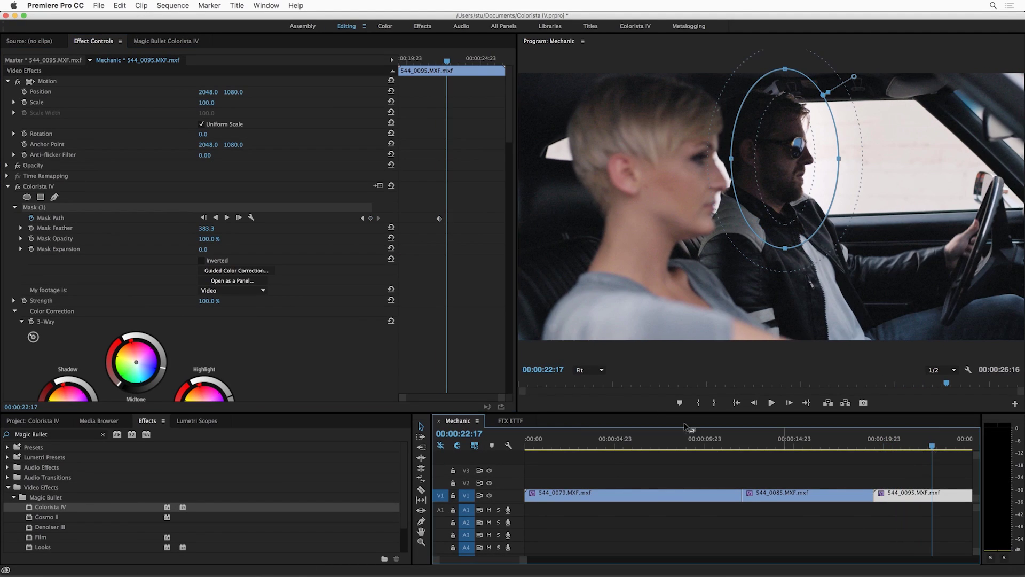
{"action": "left_click", "coordinate": [590, 370]}
{"action": "left_click", "coordinate": [590, 394]}
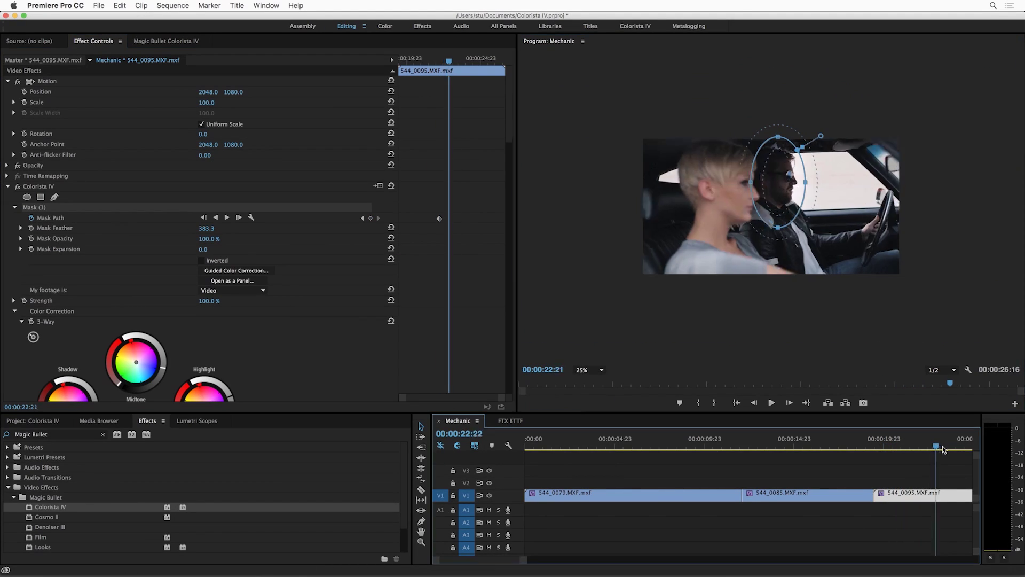
{"action": "left_click_drag", "start_coordinate": [783, 179], "coordinate": [947, 179]}
{"action": "left_click_drag", "start_coordinate": [950, 447], "coordinate": [937, 453]}
{"action": "left_click_drag", "start_coordinate": [834, 189], "coordinate": [798, 189]}
{"action": "mouse_move", "coordinate": [936, 448]}
{"action": "left_mouse_down"}
{"action": "mouse_move", "coordinate": [951, 449]}
{"action": "mouse_move", "coordinate": [920, 449]}
{"action": "left_mouse_up"}
Set the program view to Fit and play the third clip to check the animated mask.
{"action": "left_click", "coordinate": [589, 370]}
{"action": "left_click", "coordinate": [590, 379]}
{"action": "left_click", "coordinate": [899, 448]}
{"action": "key", "text": "space"}
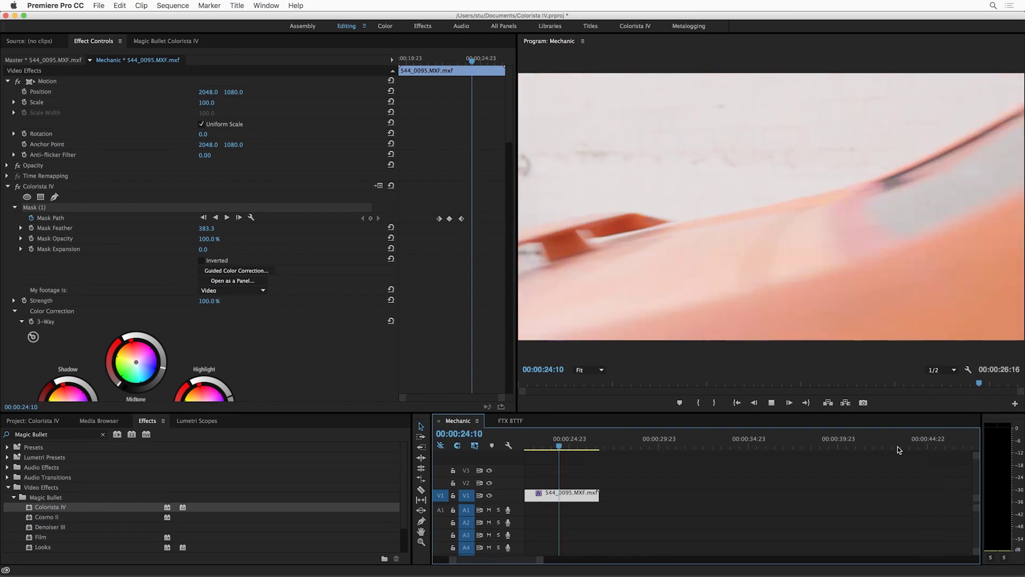
{"action": "key", "text": "space"}
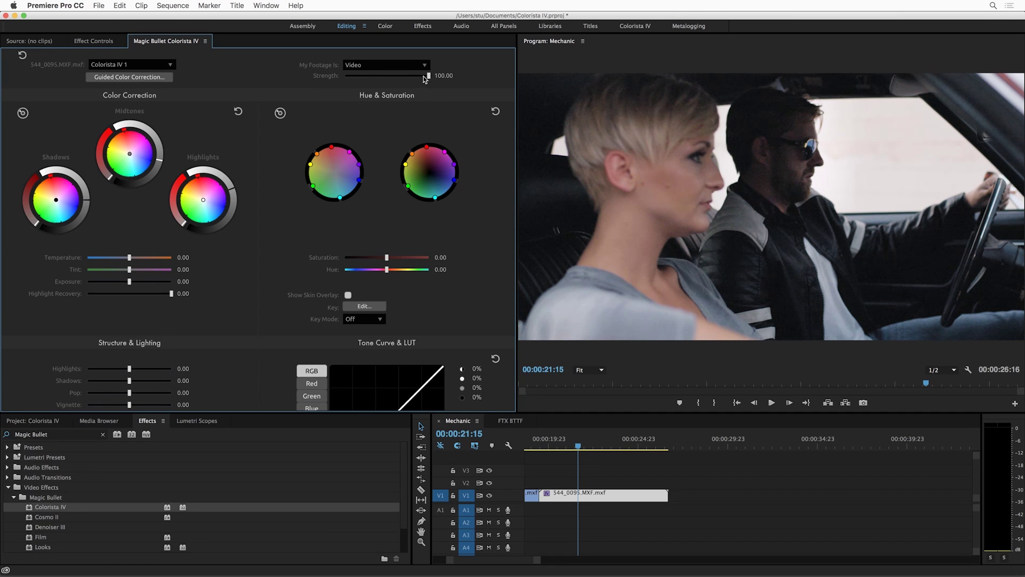
Vary the Strength of Colorista IV 1 on the third clip and return it to 100.
{"action": "left_click_drag", "start_coordinate": [431, 76], "coordinate": [485, 83]}
{"action": "left_click_drag", "start_coordinate": [421, 77], "coordinate": [447, 78]}
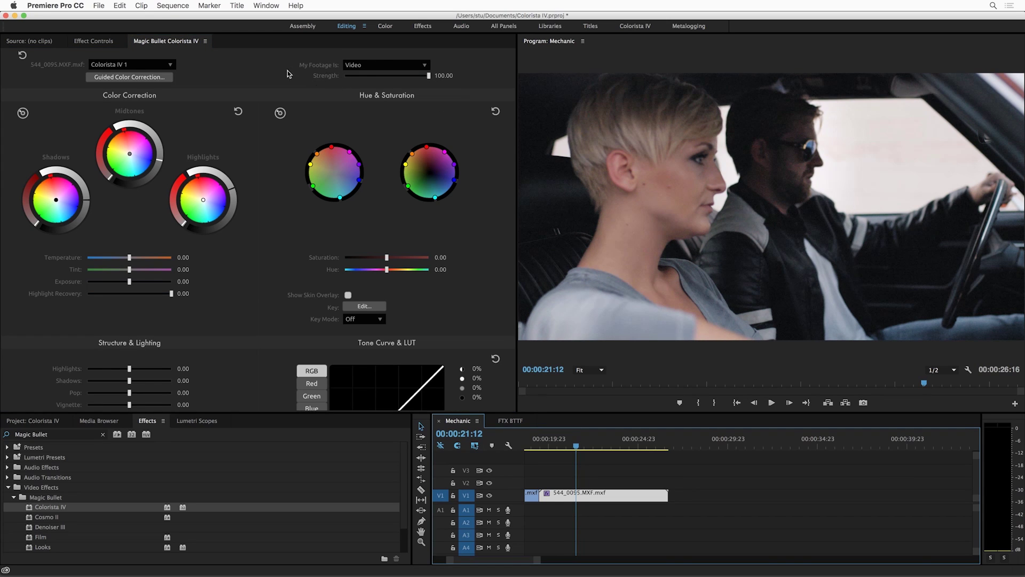
{"action": "mouse_move", "coordinate": [430, 81]}
{"action": "left_mouse_down"}
{"action": "mouse_move", "coordinate": [390, 80]}
{"action": "mouse_move", "coordinate": [433, 83]}
{"action": "left_mouse_up"}
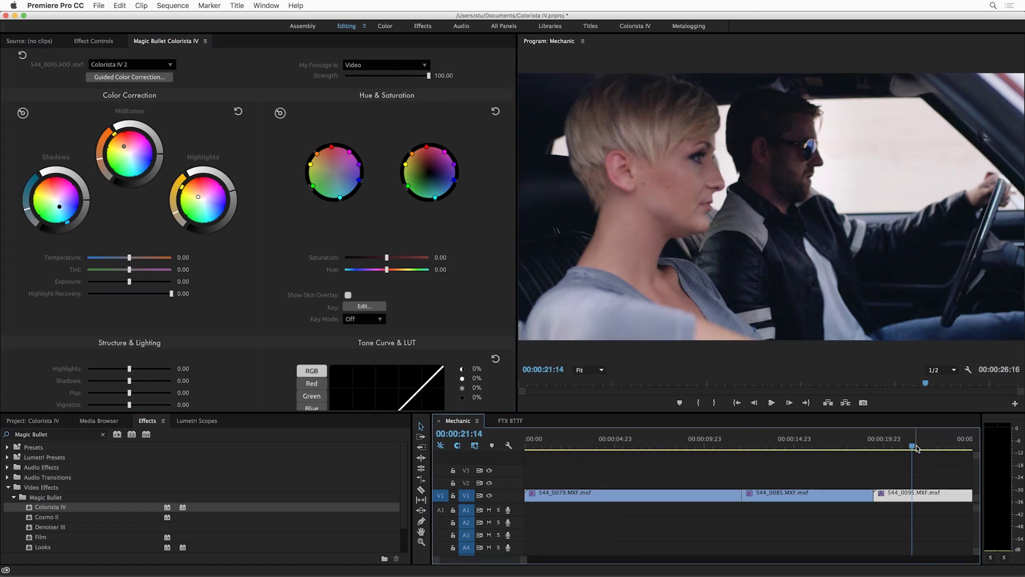
Go to 00:00:16:17 in the second clip and apply another Colorista IV ahead of its existing one.
{"action": "left_click_drag", "start_coordinate": [917, 449], "coordinate": [828, 449]}
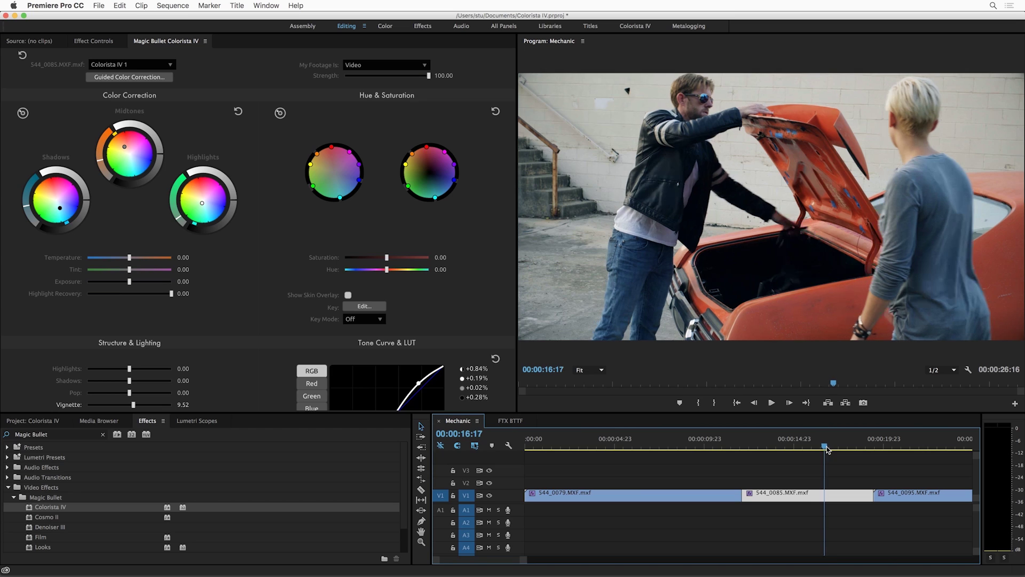
{"action": "left_click", "coordinate": [108, 46]}
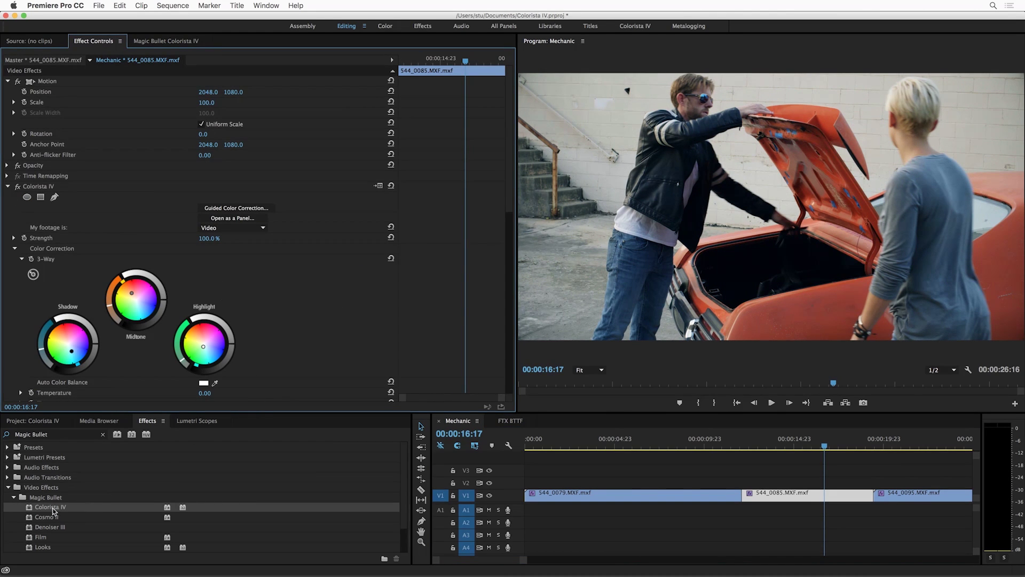
{"action": "left_click_drag", "start_coordinate": [54, 511], "coordinate": [52, 185]}
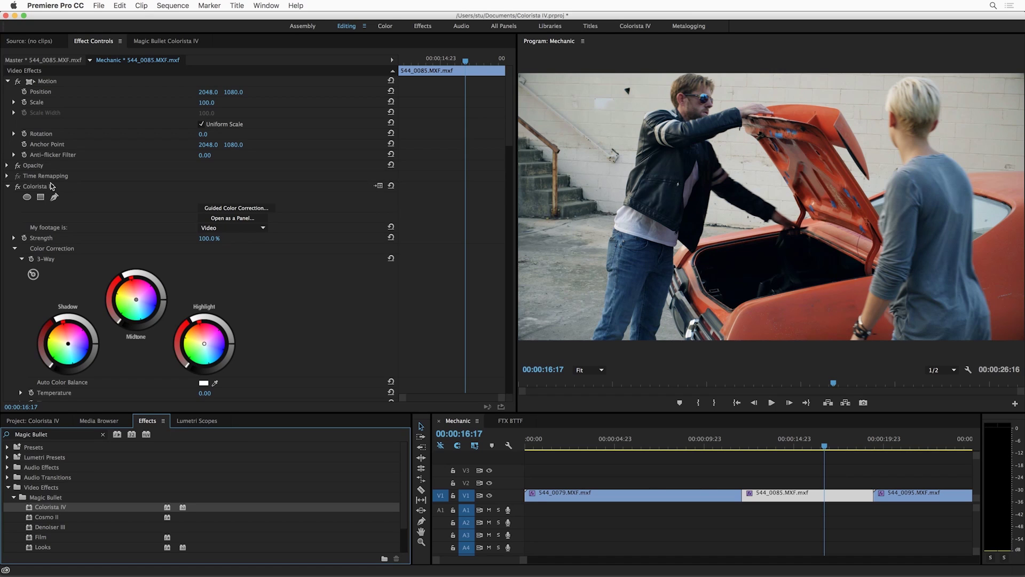
Edit the new Colorista IV's key, sampling the red car and widening the hue, lightness and saturation ranges, and accept it.
{"action": "scroll", "coordinate": [90, 201], "scroll_direction": "down", "scroll_amount": 5}
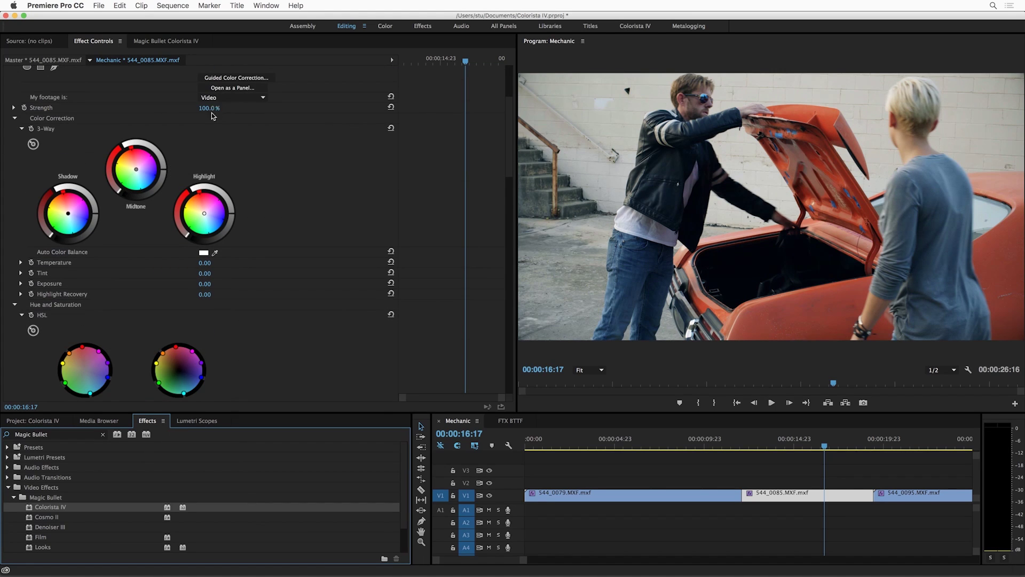
{"action": "scroll", "coordinate": [182, 213], "scroll_direction": "down", "scroll_amount": 4}
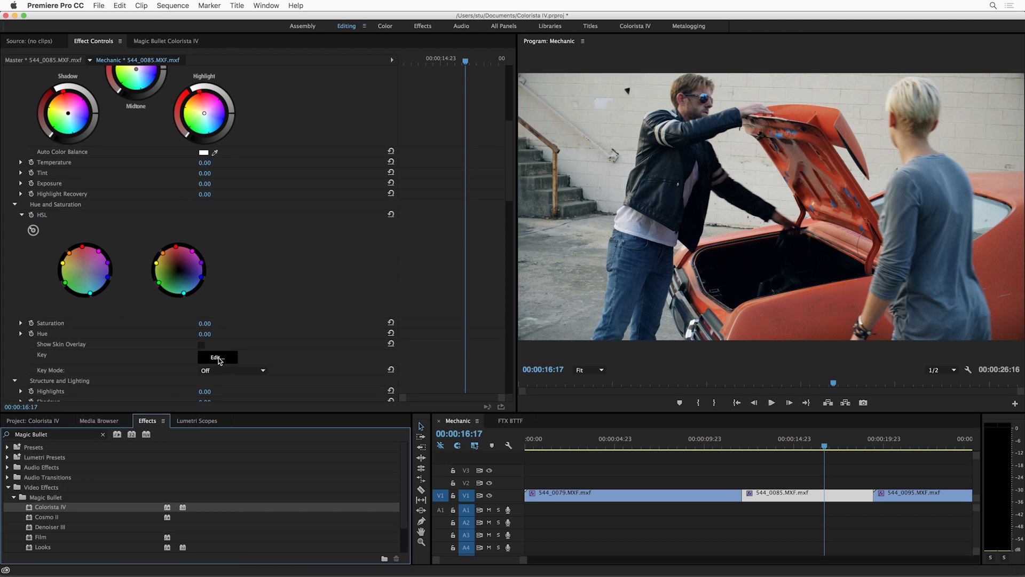
{"action": "left_click", "coordinate": [220, 359]}
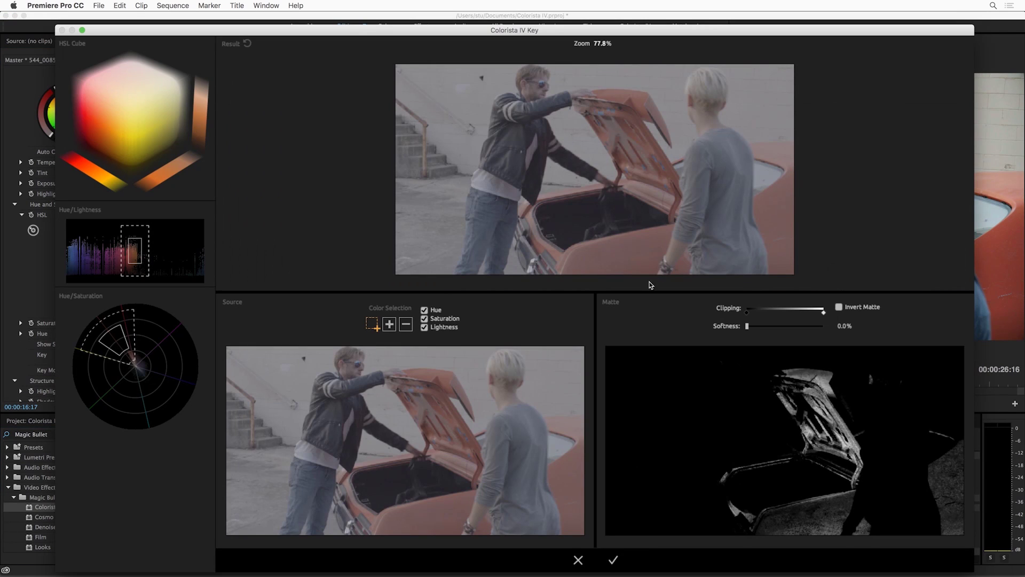
{"action": "left_click", "coordinate": [646, 270]}
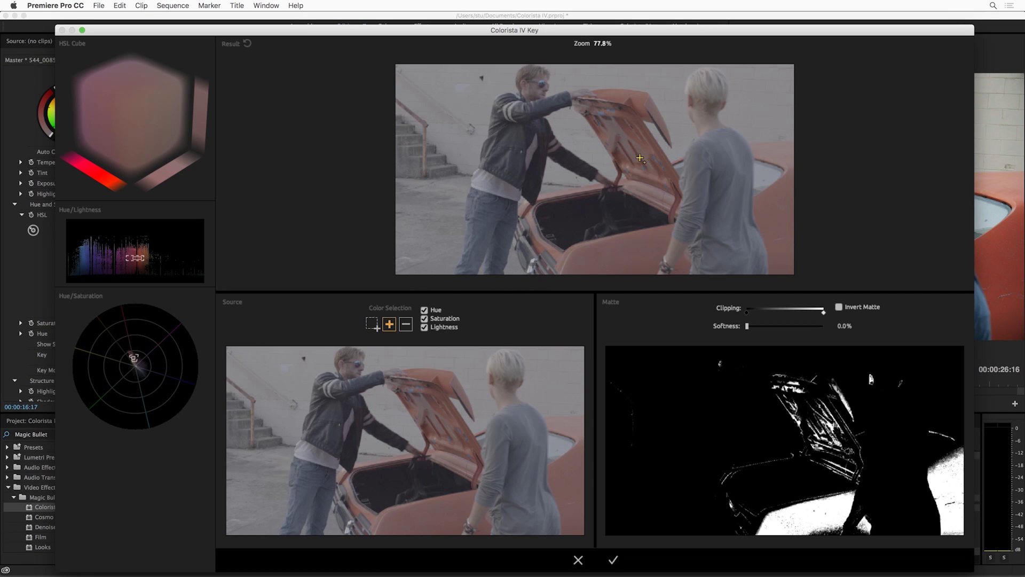
{"action": "mouse_move", "coordinate": [647, 155]}
{"action": "left_mouse_down"}
{"action": "mouse_move", "coordinate": [783, 207]}
{"action": "mouse_move", "coordinate": [777, 140]}
{"action": "mouse_move", "coordinate": [782, 150]}
{"action": "left_mouse_up"}
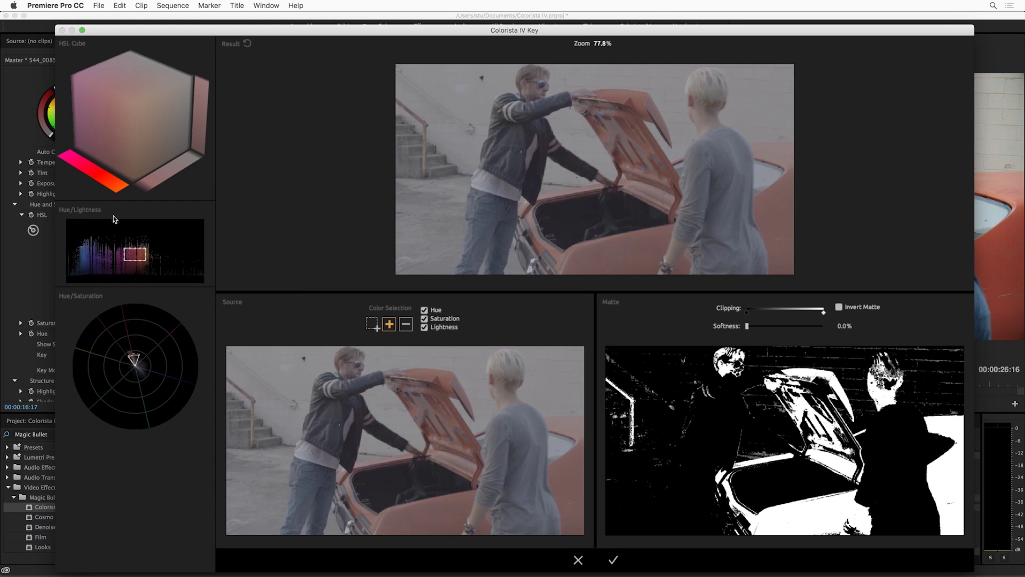
{"action": "mouse_move", "coordinate": [136, 247]}
{"action": "left_mouse_down"}
{"action": "mouse_move", "coordinate": [135, 277]}
{"action": "mouse_move", "coordinate": [138, 236]}
{"action": "mouse_move", "coordinate": [117, 251]}
{"action": "mouse_move", "coordinate": [169, 256]}
{"action": "mouse_move", "coordinate": [136, 255]}
{"action": "mouse_move", "coordinate": [161, 273]}
{"action": "left_mouse_up"}
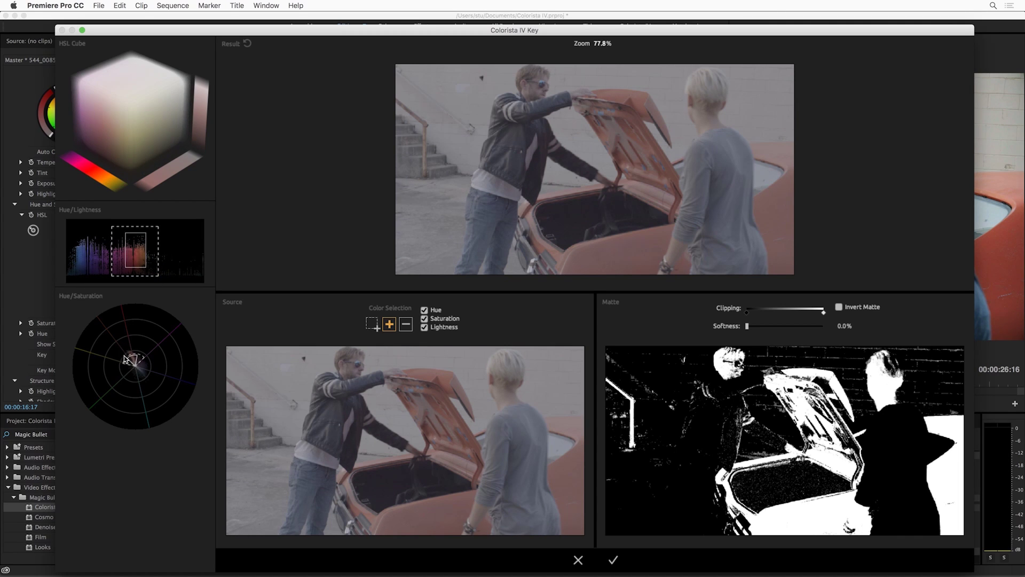
{"action": "mouse_move", "coordinate": [134, 353]}
{"action": "left_mouse_down"}
{"action": "mouse_move", "coordinate": [128, 342]}
{"action": "mouse_move", "coordinate": [141, 348]}
{"action": "mouse_move", "coordinate": [119, 351]}
{"action": "left_mouse_up"}
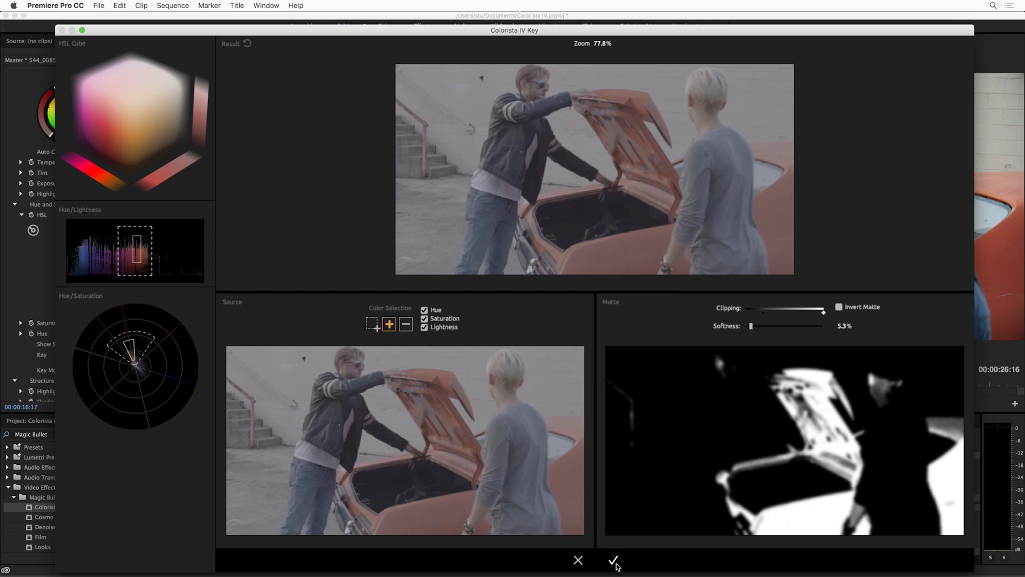
{"action": "left_click", "coordinate": [614, 561]}
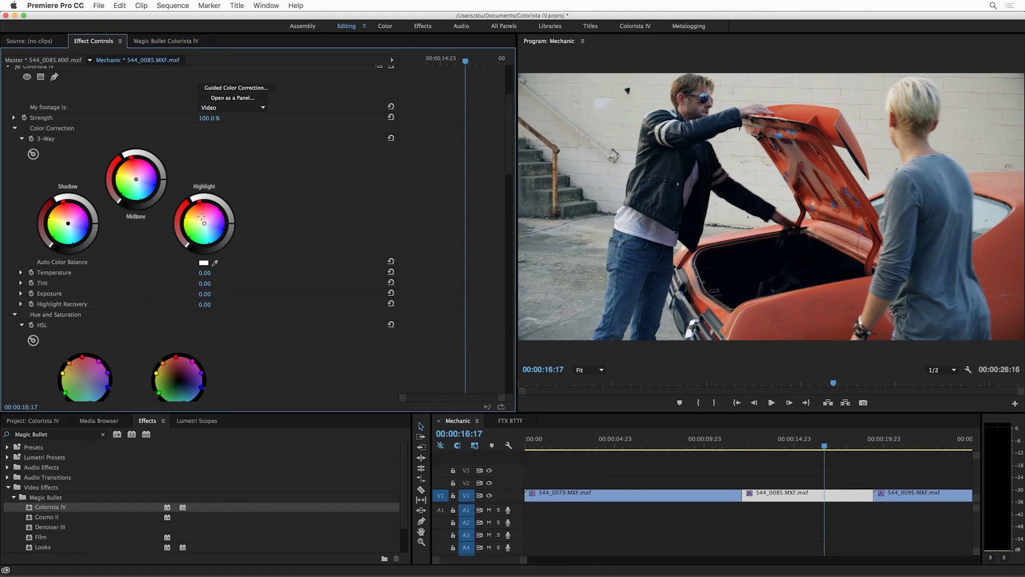
Play the Mechanic sequence through to the third clip to review the corrected shots.
{"action": "mouse_move", "coordinate": [202, 216]}
{"action": "left_mouse_down"}
{"action": "mouse_move", "coordinate": [211, 222]}
{"action": "mouse_move", "coordinate": [202, 220]}
{"action": "left_mouse_up"}
{"action": "key", "text": "space"}
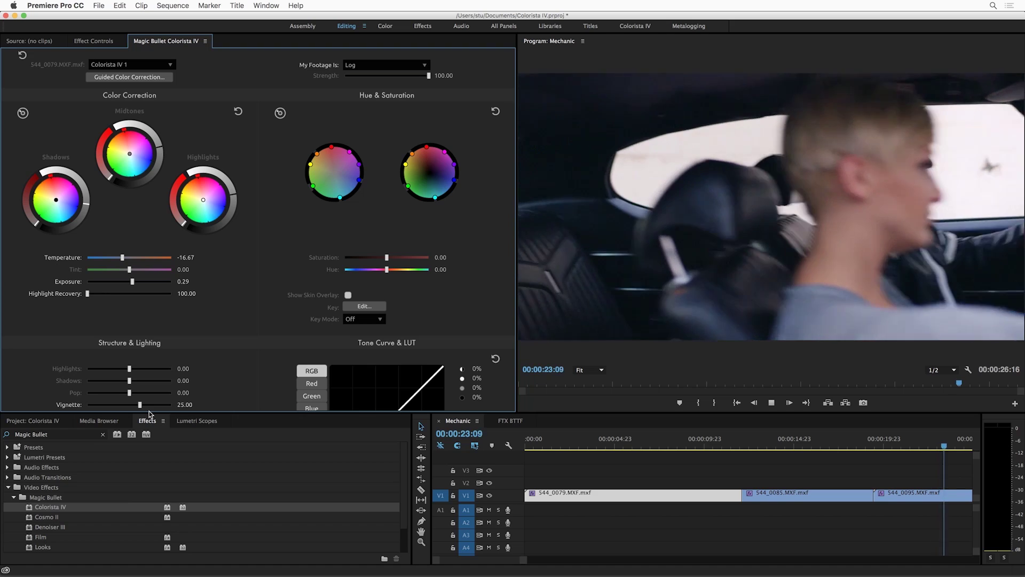
{"action": "key", "text": "space"}
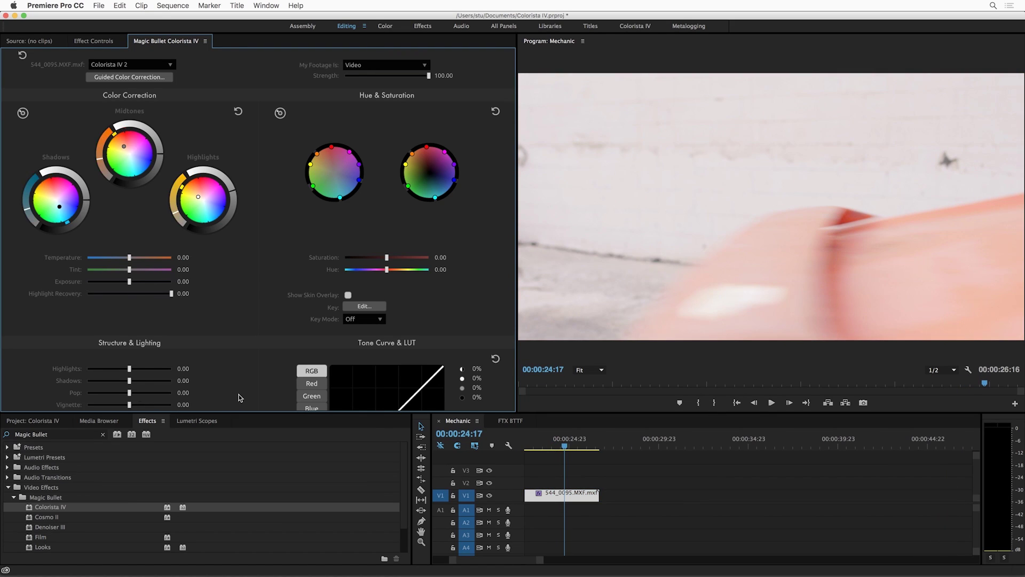
Switch to the FTX BTTF sequence, start Guided Color Correction on its clip and choose flat video as the color space.
{"action": "left_click", "coordinate": [506, 421]}
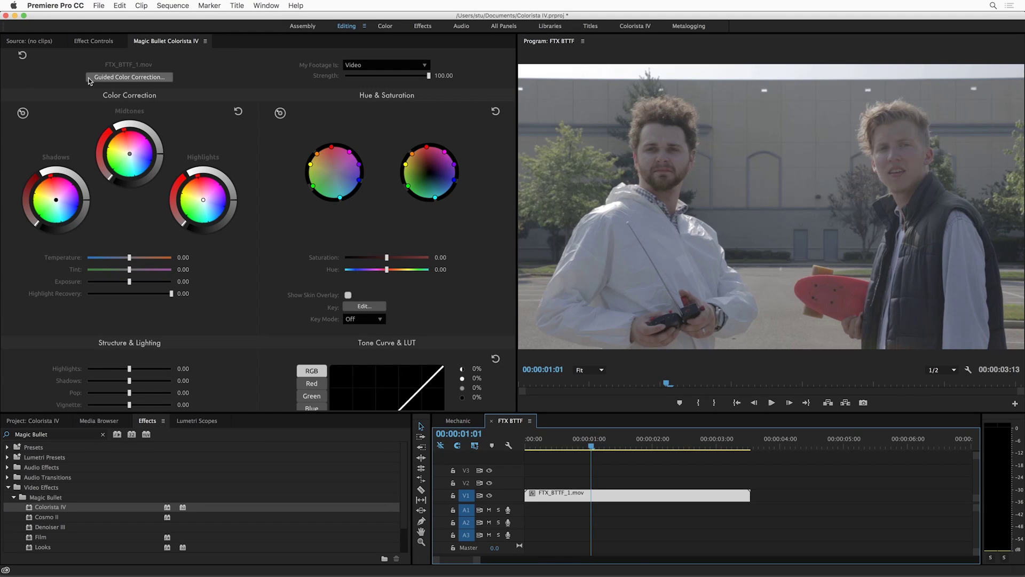
{"action": "left_click", "coordinate": [138, 79]}
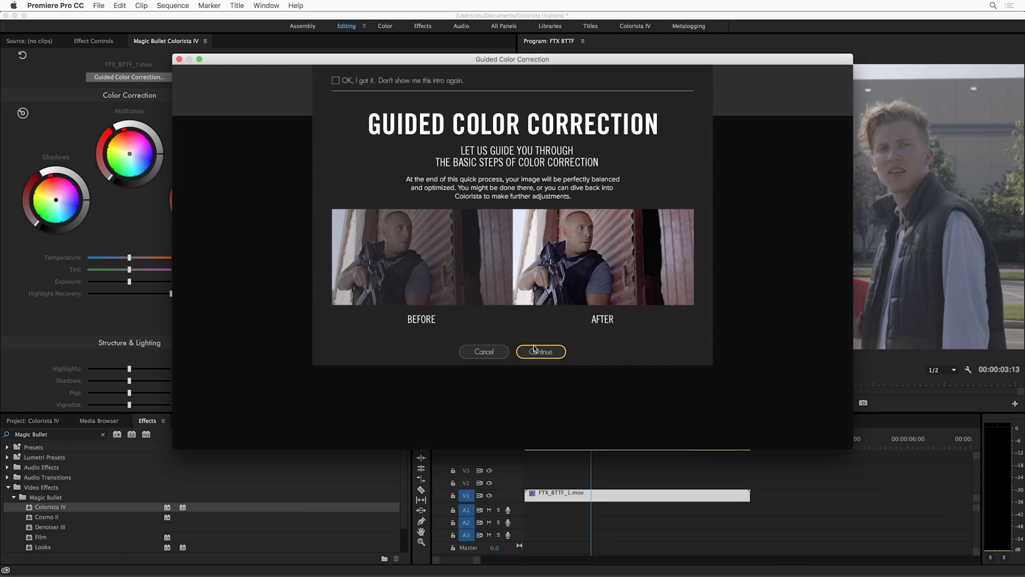
{"action": "left_click", "coordinate": [542, 352]}
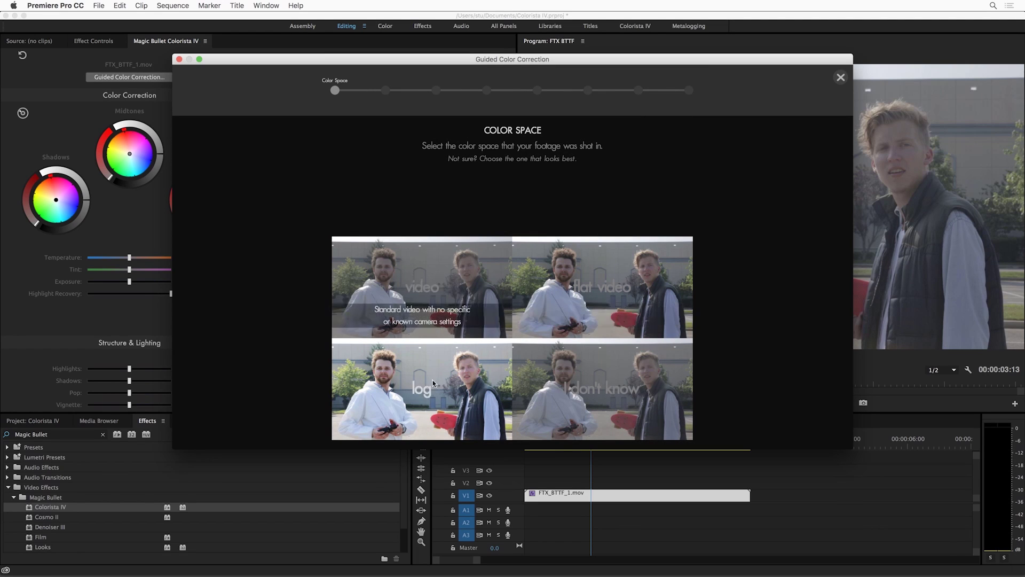
{"action": "left_click", "coordinate": [596, 289]}
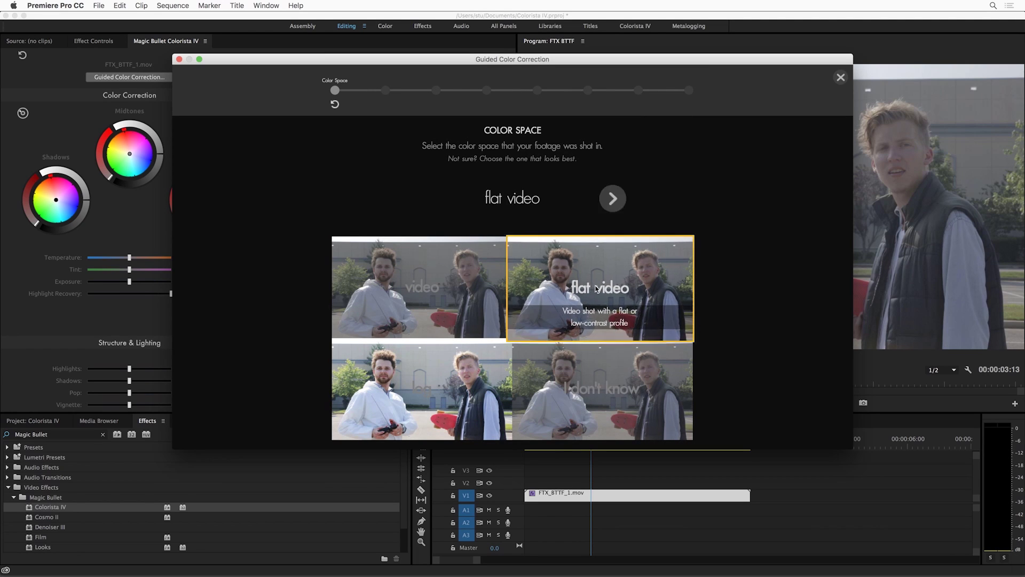
{"action": "left_click", "coordinate": [612, 202]}
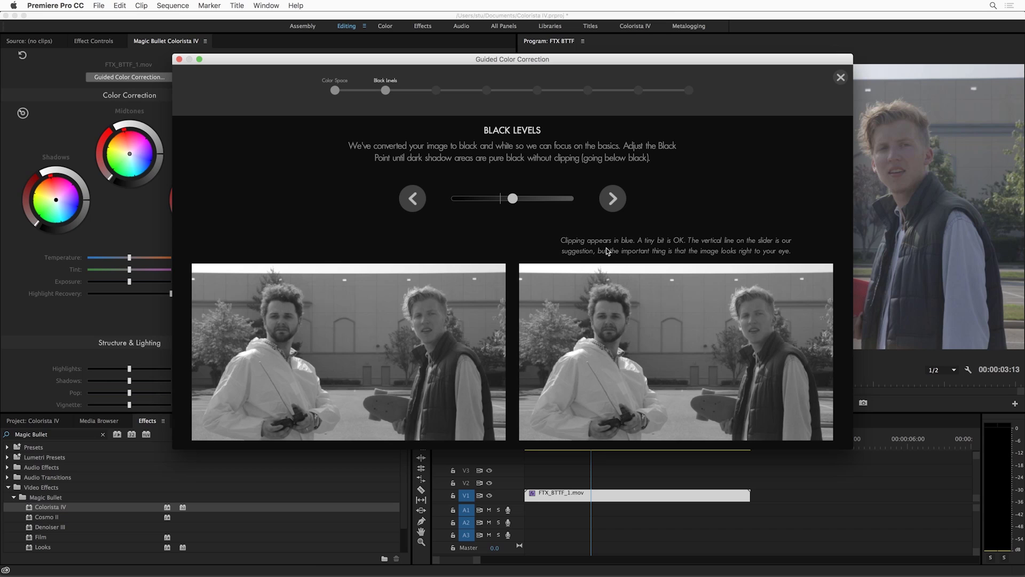
Set the guided correction's black point to the suggested mark and work through the white, midtone, contrast and saturation adjustments.
{"action": "left_click_drag", "start_coordinate": [517, 203], "coordinate": [502, 203]}
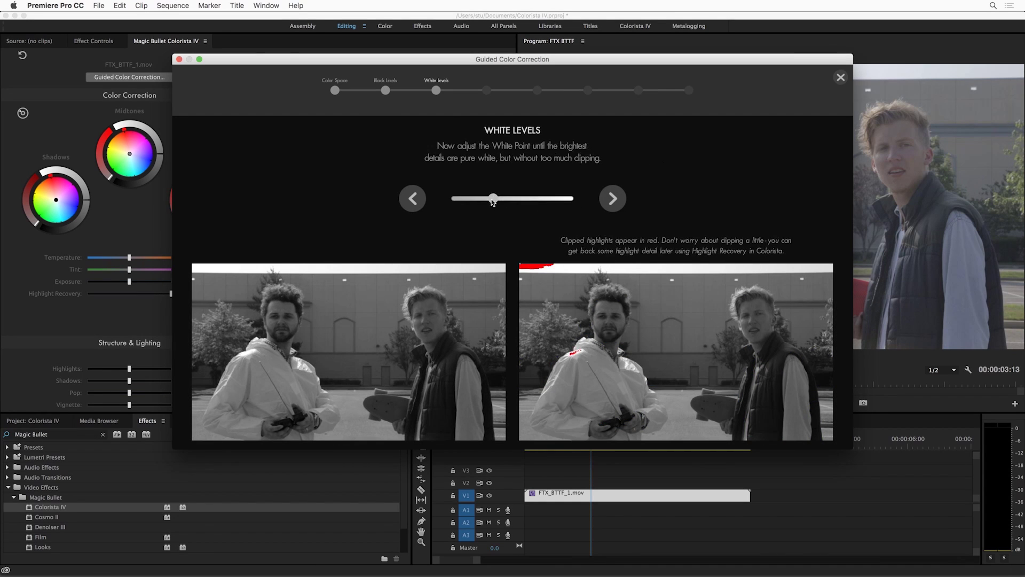
{"action": "left_click", "coordinate": [612, 198]}
{"action": "left_click_drag", "start_coordinate": [501, 198], "coordinate": [544, 199]}
{"action": "left_click", "coordinate": [612, 197]}
{"action": "left_click", "coordinate": [613, 198]}
{"action": "left_click_drag", "start_coordinate": [458, 199], "coordinate": [565, 201]}
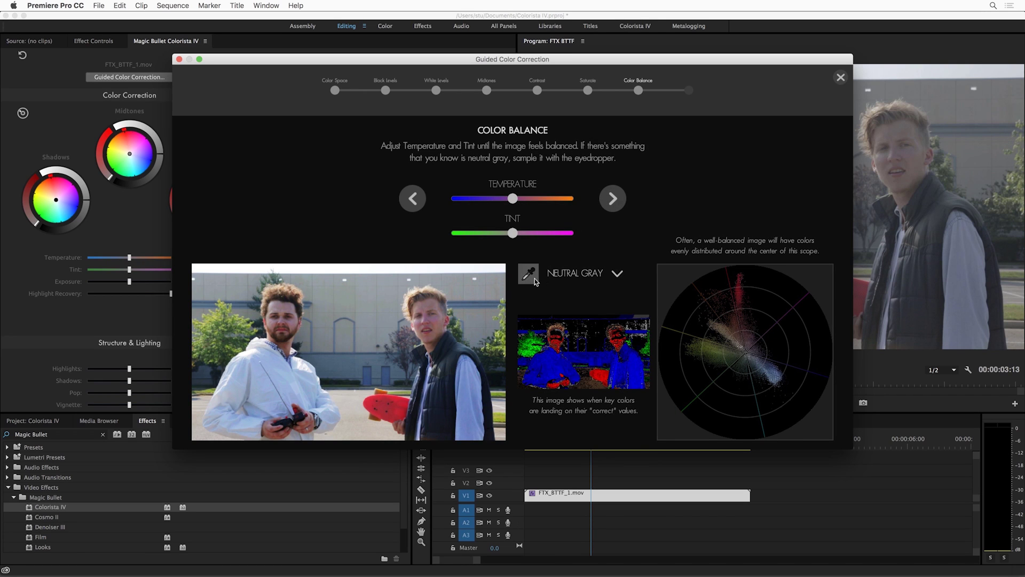
Balance the colors by sampling the blond man's forehead as Skin Tone, finish the guided correction and play the clip.
{"action": "left_click", "coordinate": [617, 273]}
{"action": "left_click", "coordinate": [574, 303]}
{"action": "left_click", "coordinate": [425, 310]}
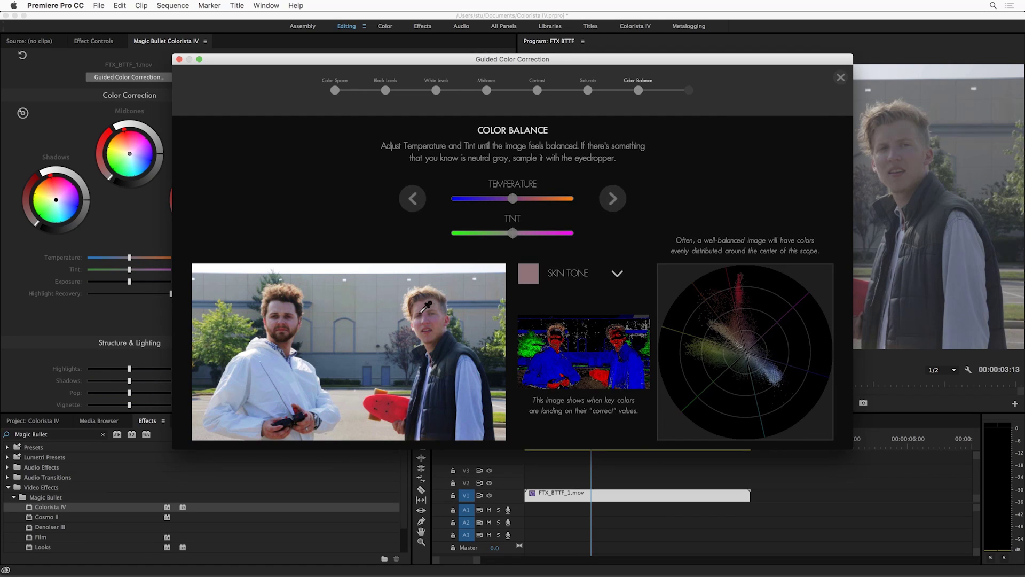
{"action": "left_click", "coordinate": [614, 199]}
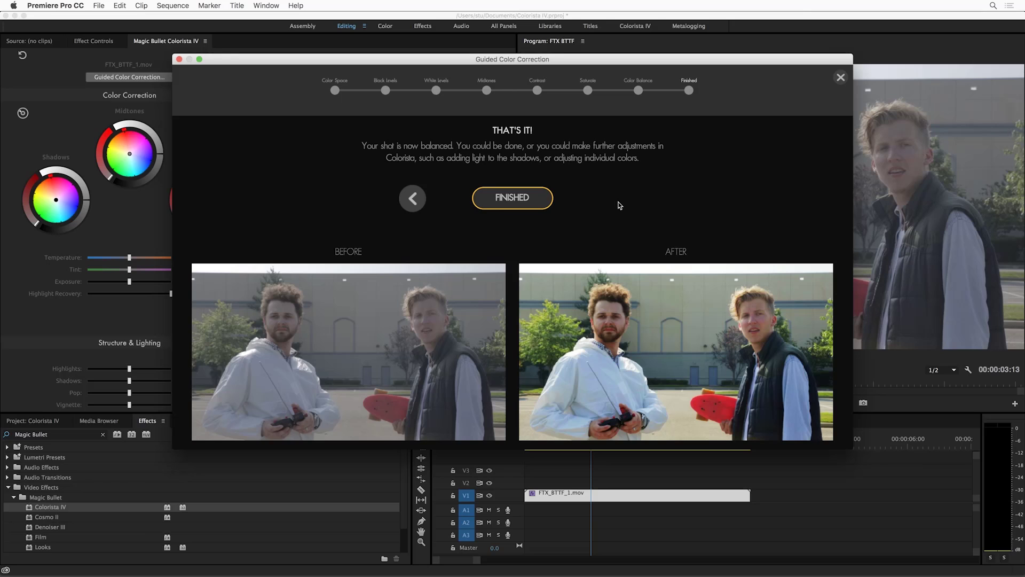
{"action": "left_click", "coordinate": [524, 201]}
{"action": "key", "text": "space"}
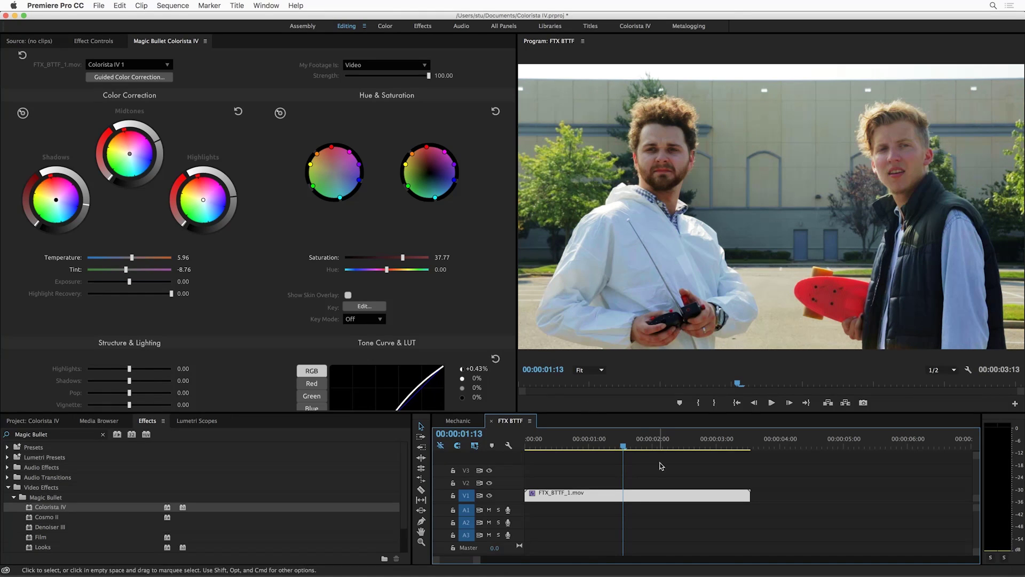
At 00:00:01:12, adjust the highlight brightness and shift the red hue slightly toward orange.
{"action": "left_click_drag", "start_coordinate": [652, 444], "coordinate": [620, 445]}
{"action": "left_click", "coordinate": [204, 200]}
{"action": "left_click_drag", "start_coordinate": [233, 197], "coordinate": [233, 192]}
{"action": "left_click_drag", "start_coordinate": [327, 147], "coordinate": [323, 150]}
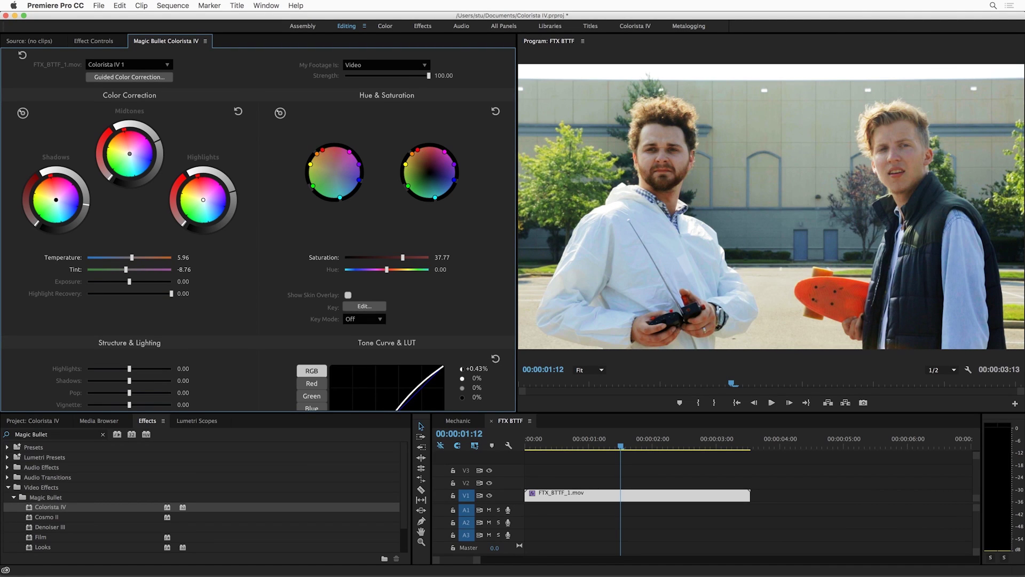
Tint the shadows blue and the midtones orange, checking the midtones with the skin overlay on before hiding it.
{"action": "left_click_drag", "start_coordinate": [56, 199], "coordinate": [60, 205]}
{"action": "left_click_drag", "start_coordinate": [127, 169], "coordinate": [124, 163]}
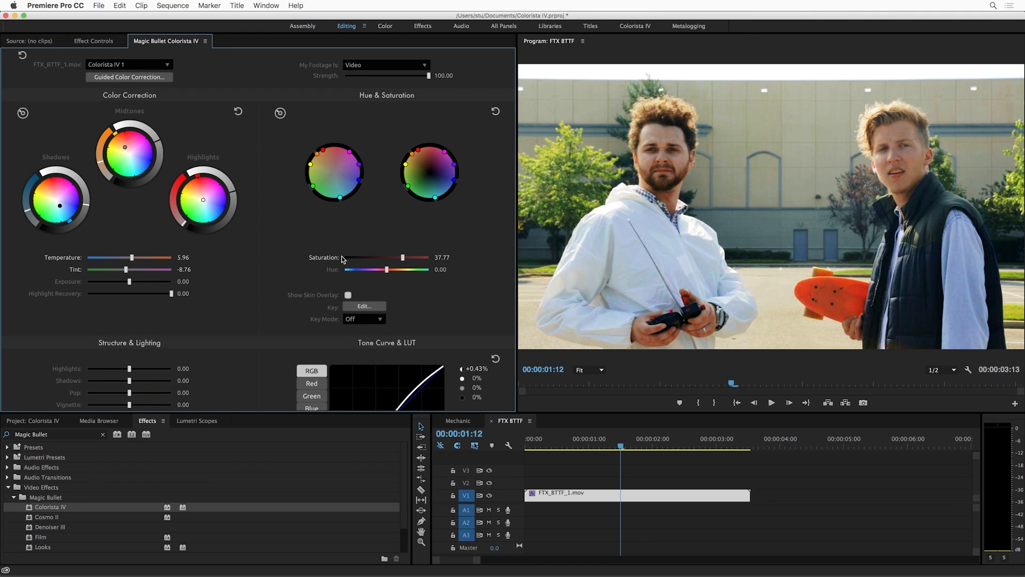
{"action": "left_click", "coordinate": [348, 295]}
{"action": "left_click_drag", "start_coordinate": [125, 148], "coordinate": [125, 147]}
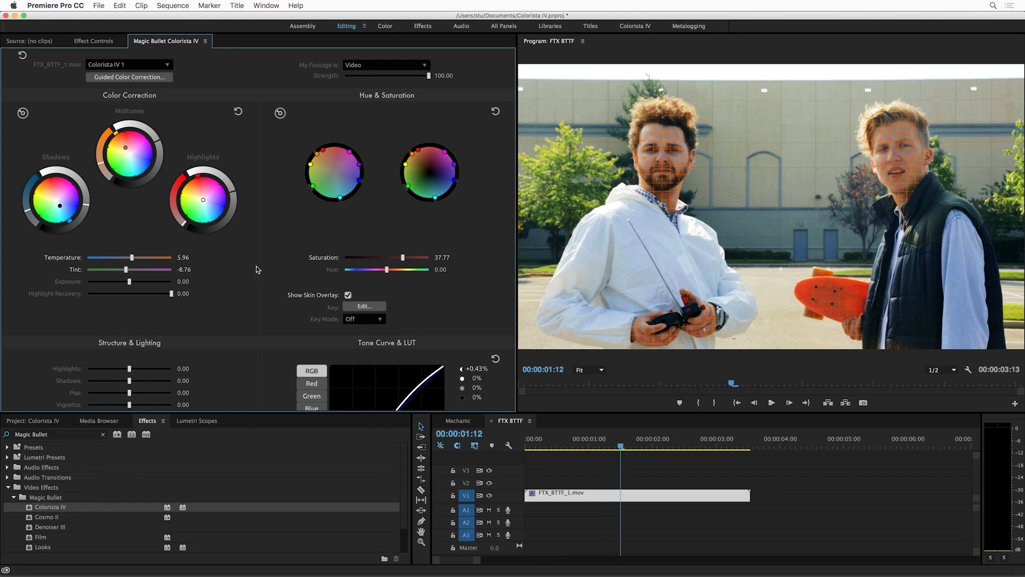
{"action": "left_click", "coordinate": [349, 296]}
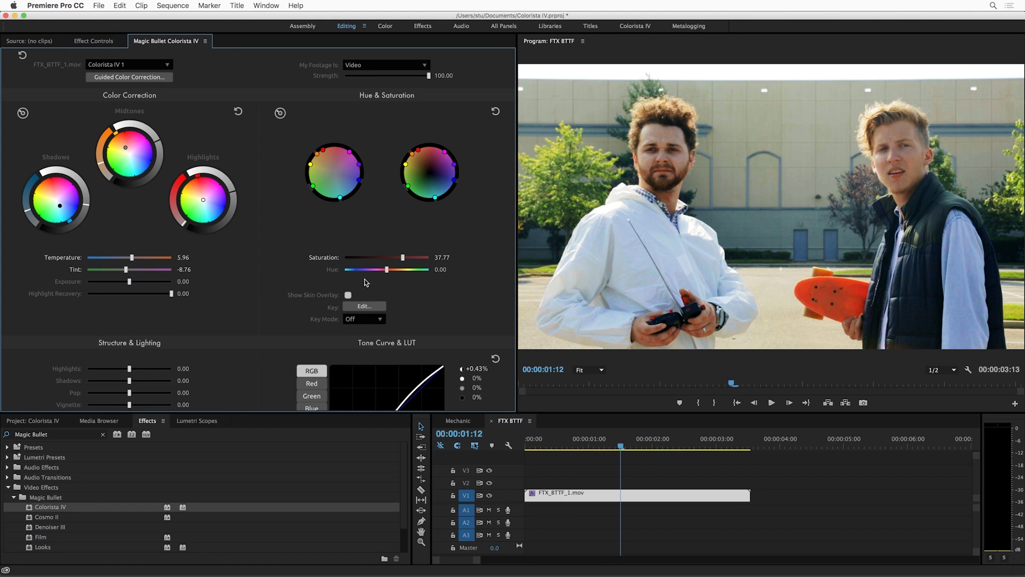